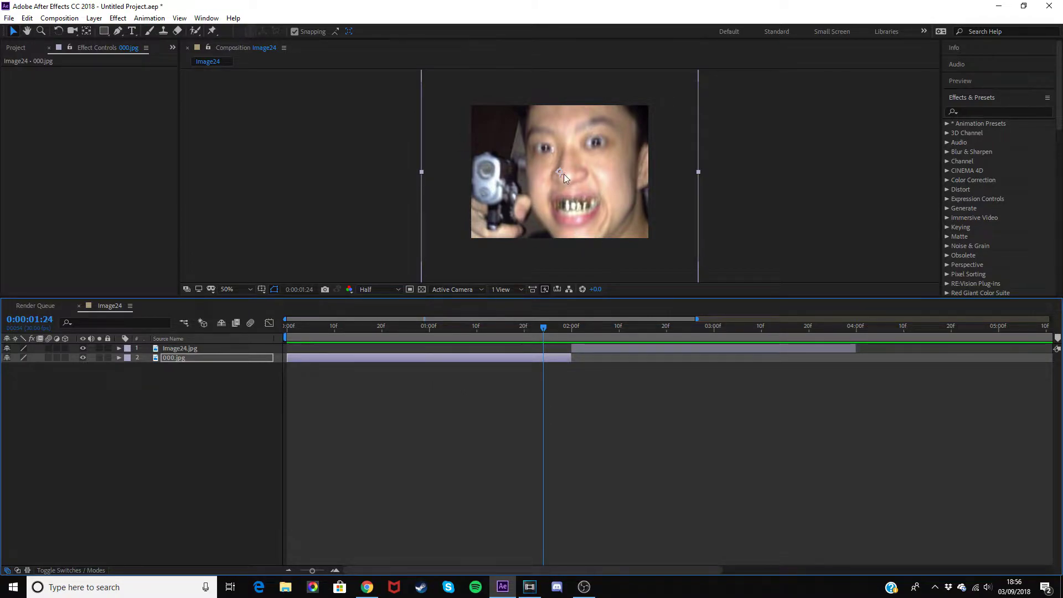
Shrink the 000.jpg layer to 66% scale and scrub across the cut to check the fit.
key(s)
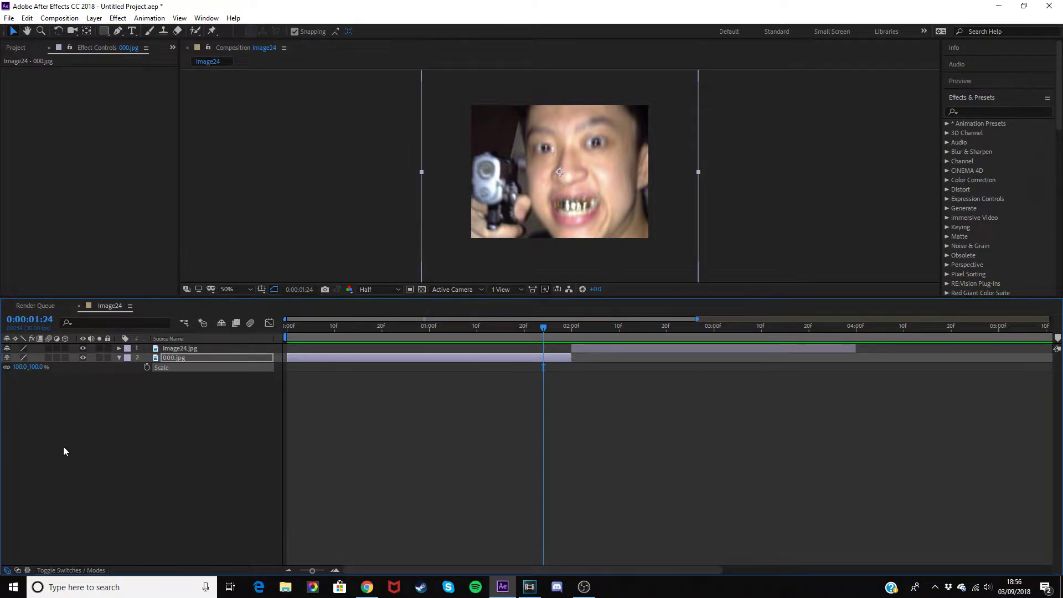
drag(19, 367, 8, 369)
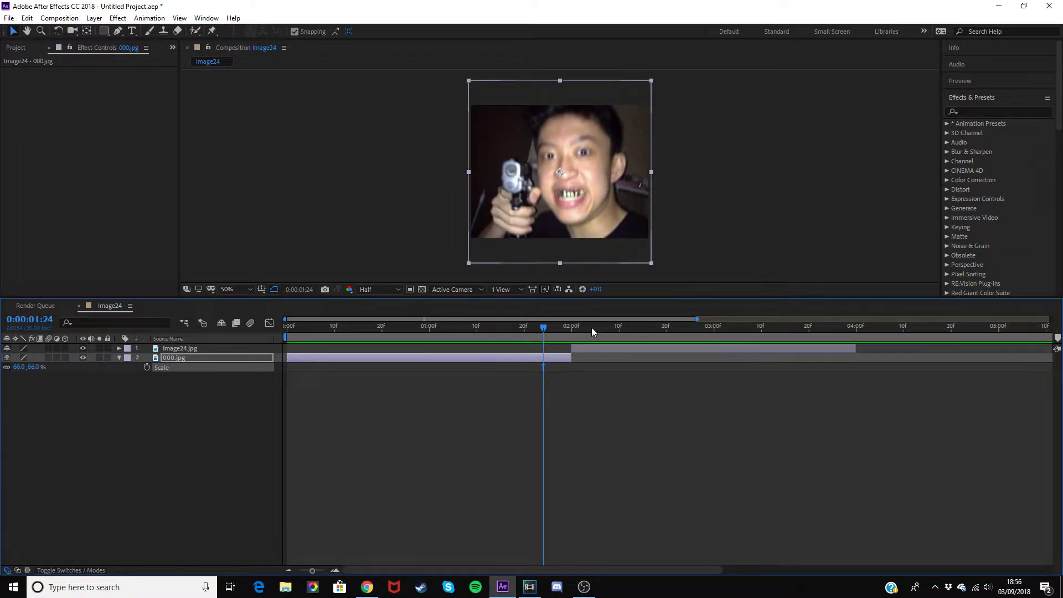
drag(592, 332, 534, 328)
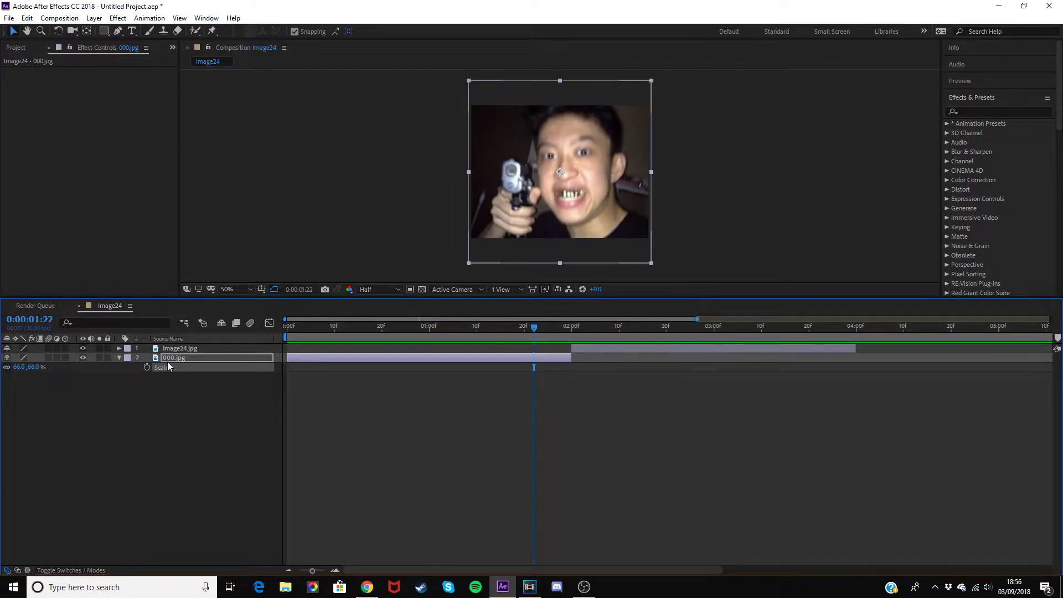
click(119, 358)
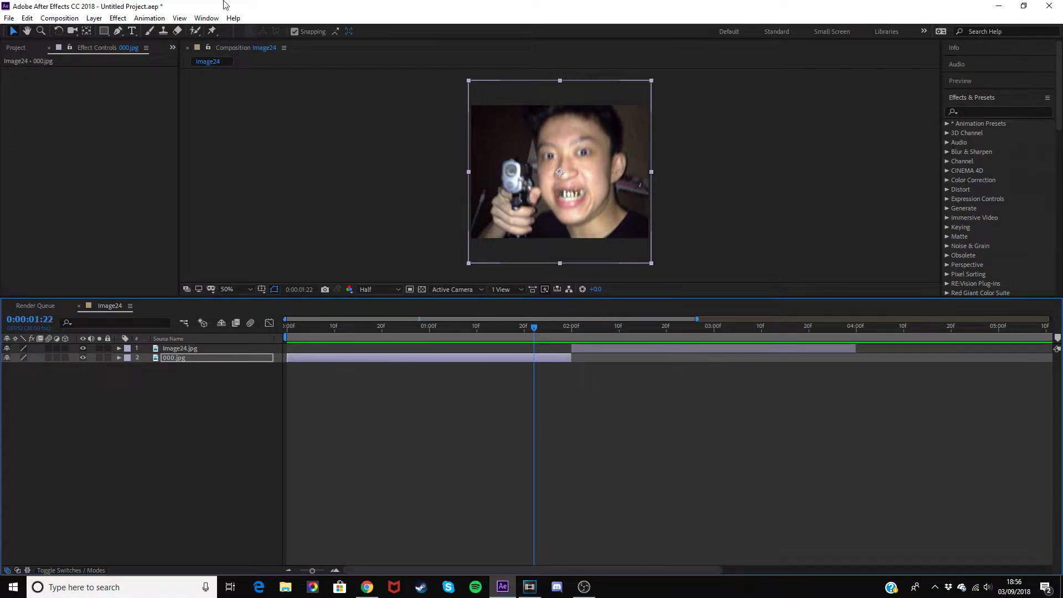
Add a new adjustment layer and trim it so it ends at 4:00.
click(94, 18)
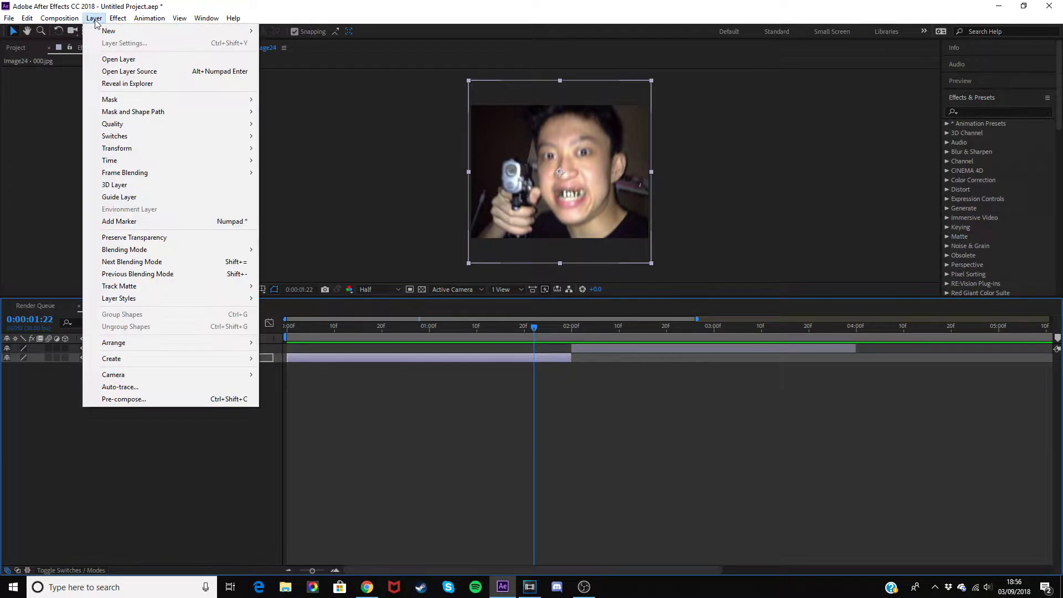
mouse_move(105, 31)
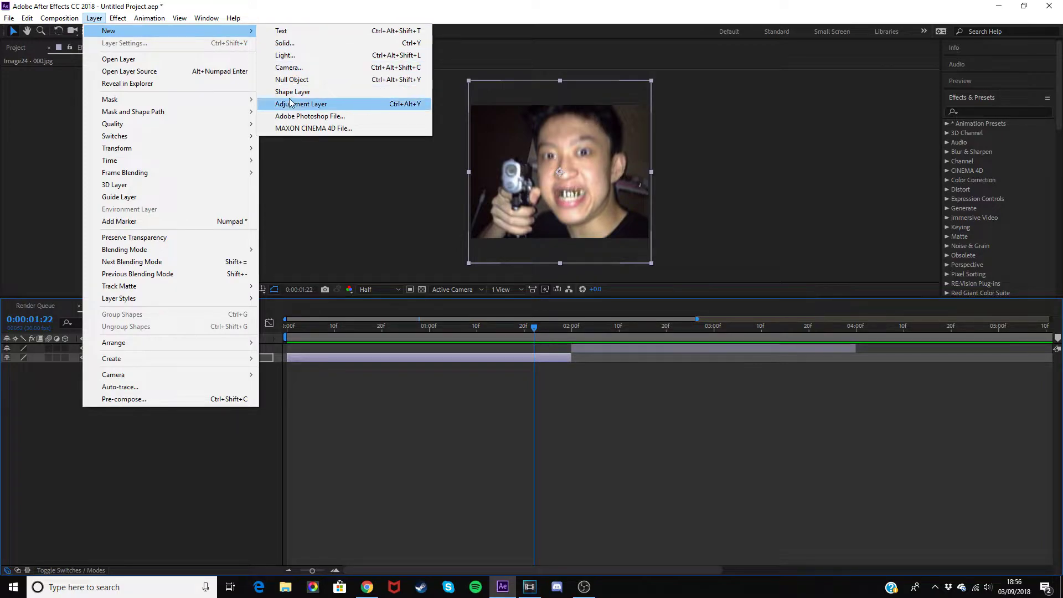
click(437, 397)
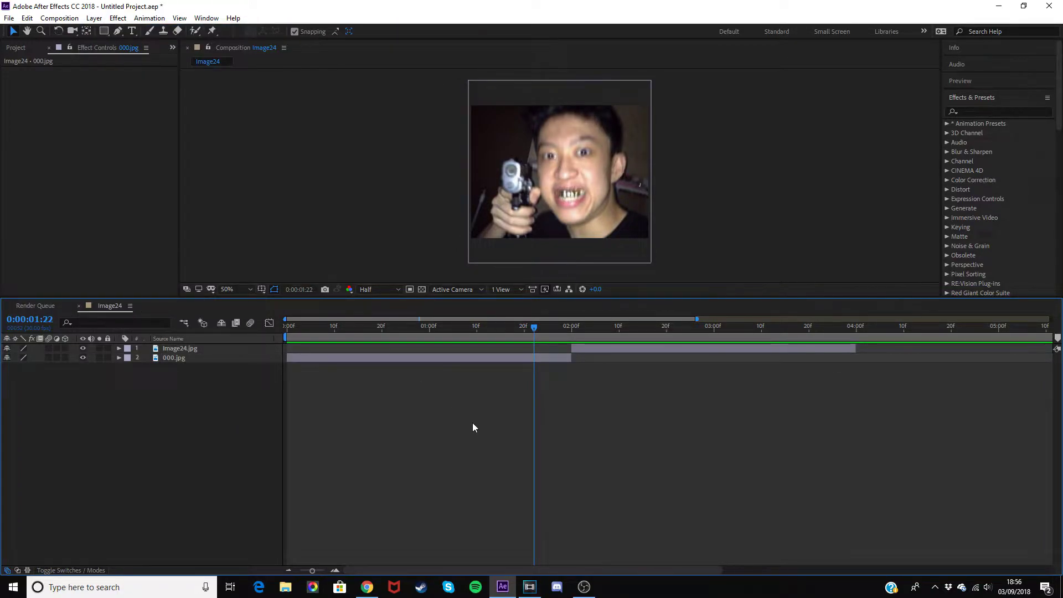
key(ctrl+alt+y)
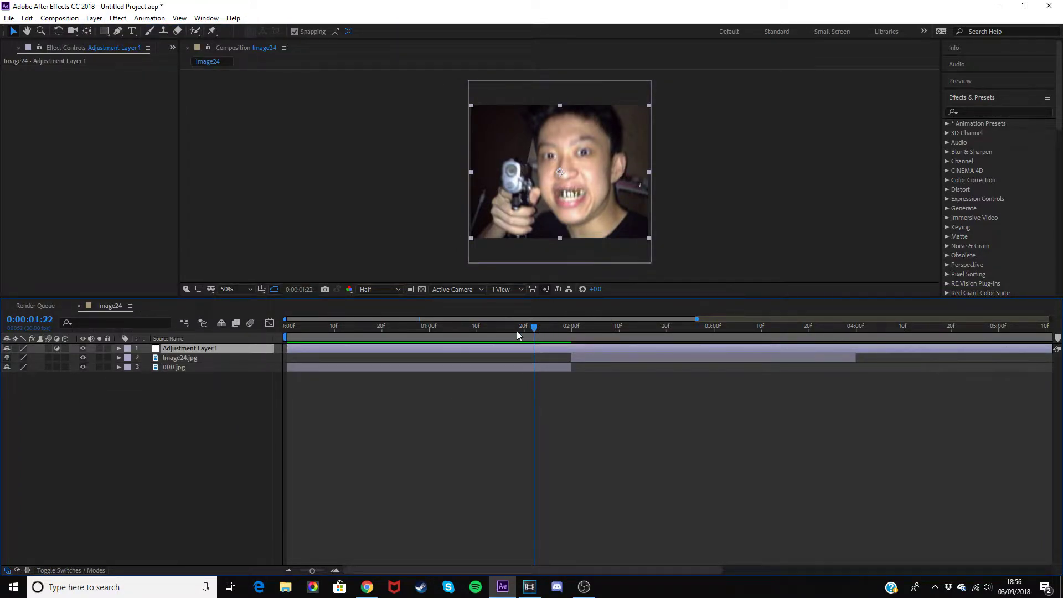
drag(535, 331, 857, 368)
key(ctrl+shift+d)
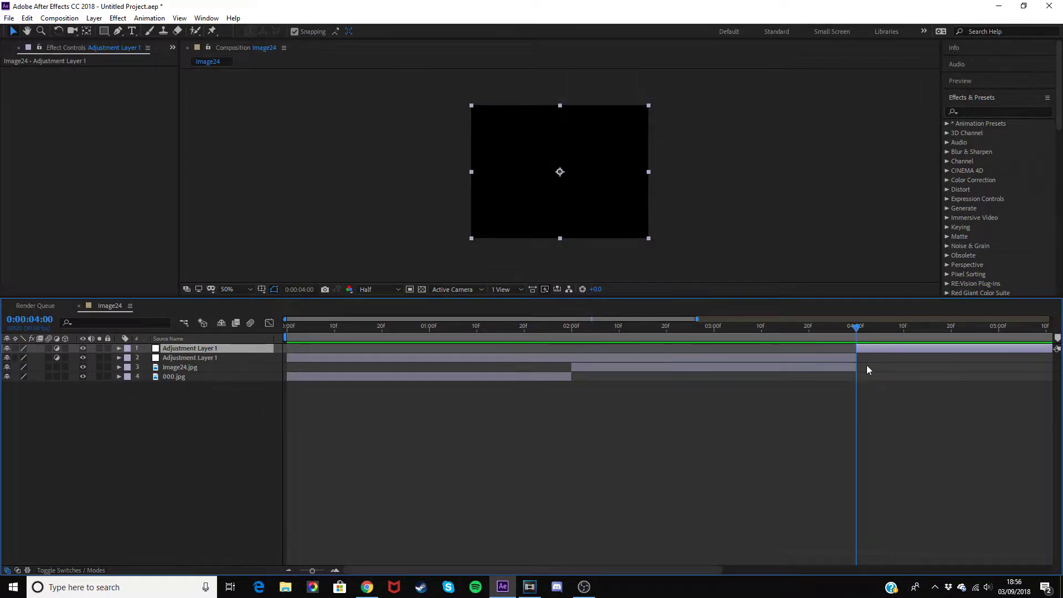
key(Delete)
Split the adjustment layer at 2:00 into two back-to-back pieces.
drag(845, 327, 573, 343)
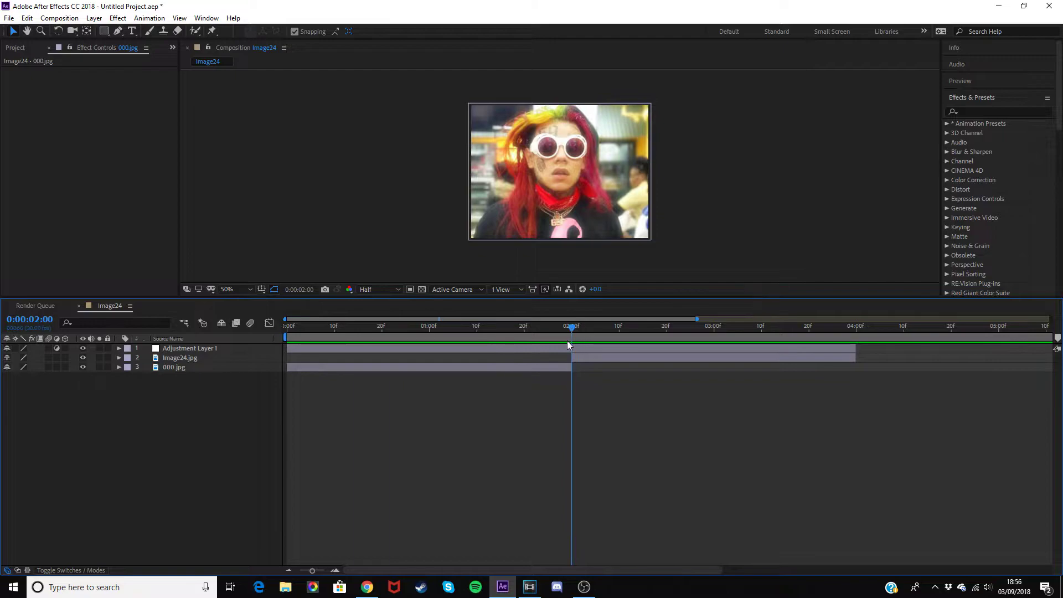
click(573, 348)
key(ctrl+shift+d)
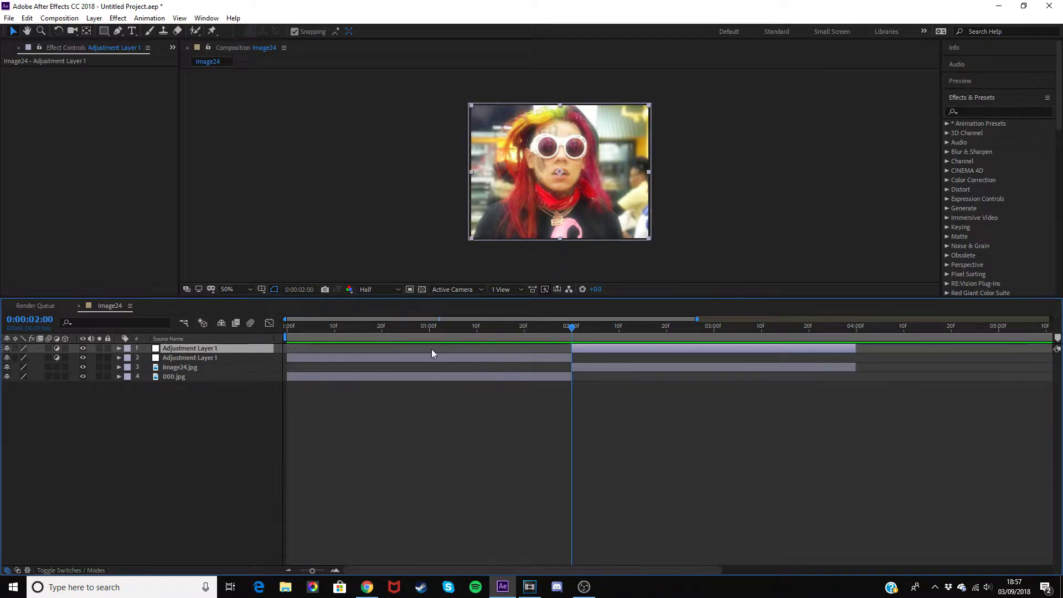
click(482, 358)
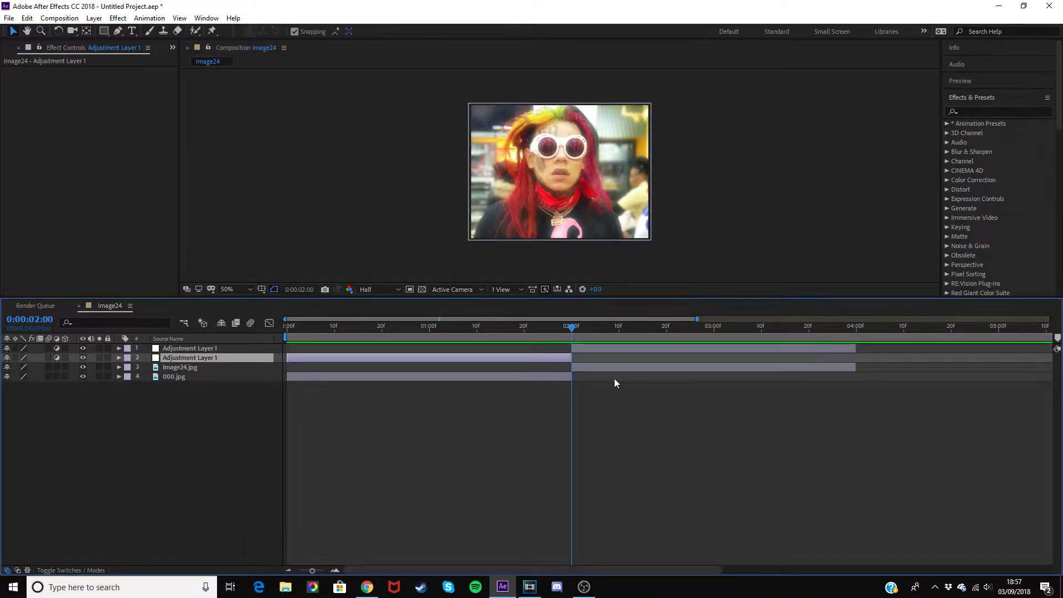
click(606, 349)
Apply Motion Tile to the earlier 0–2 s adjustment layer.
click(536, 359)
click(547, 327)
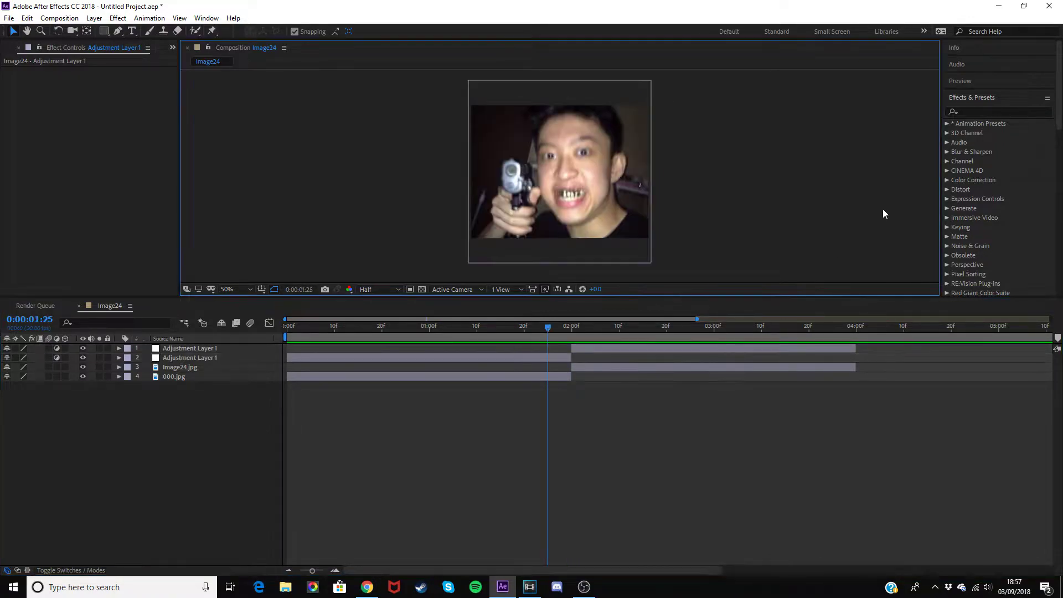
click(983, 112)
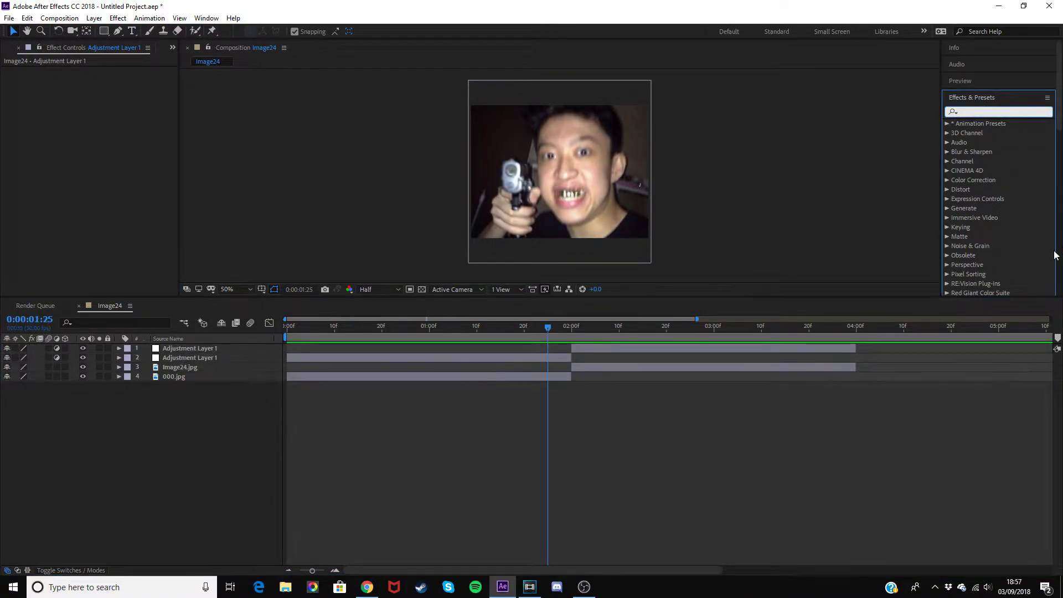
text(motion tile)
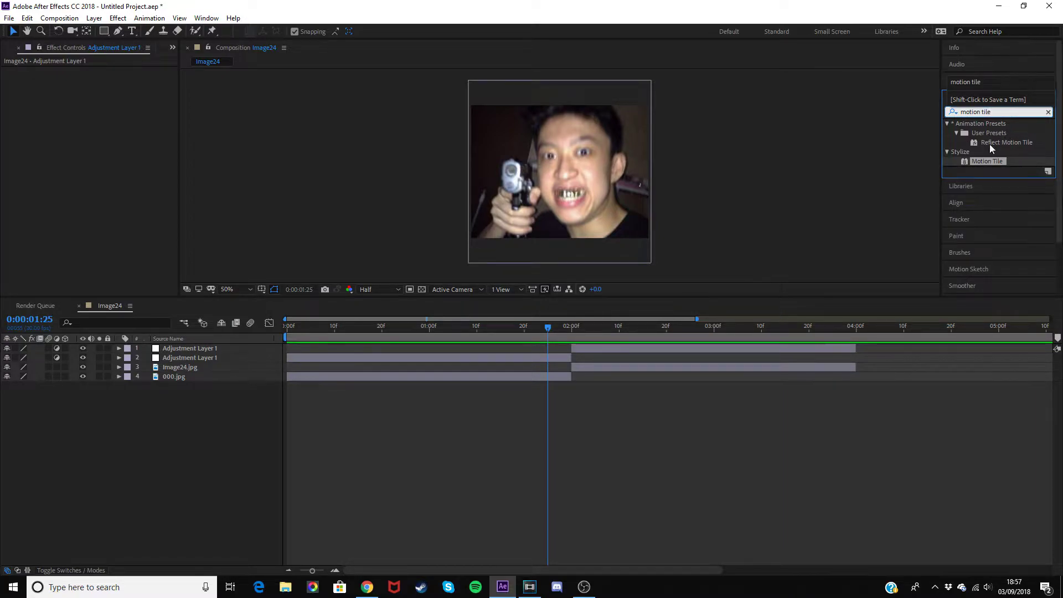
drag(987, 161, 547, 360)
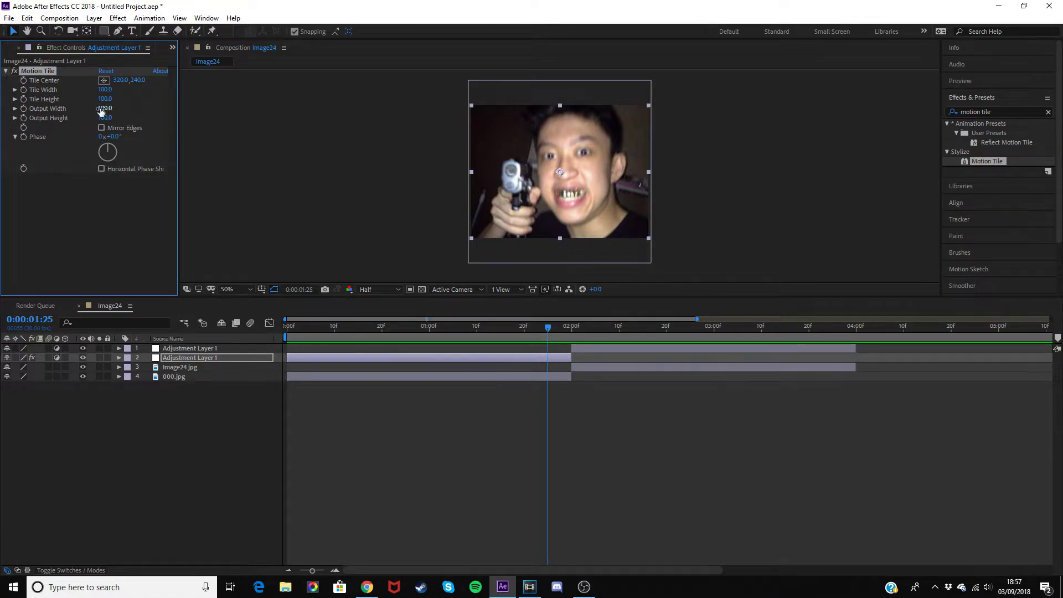
Set Motion Tile output width and height to 350 with Mirror Edges, and add Motion Tile to the later layer.
click(102, 109)
text(350)
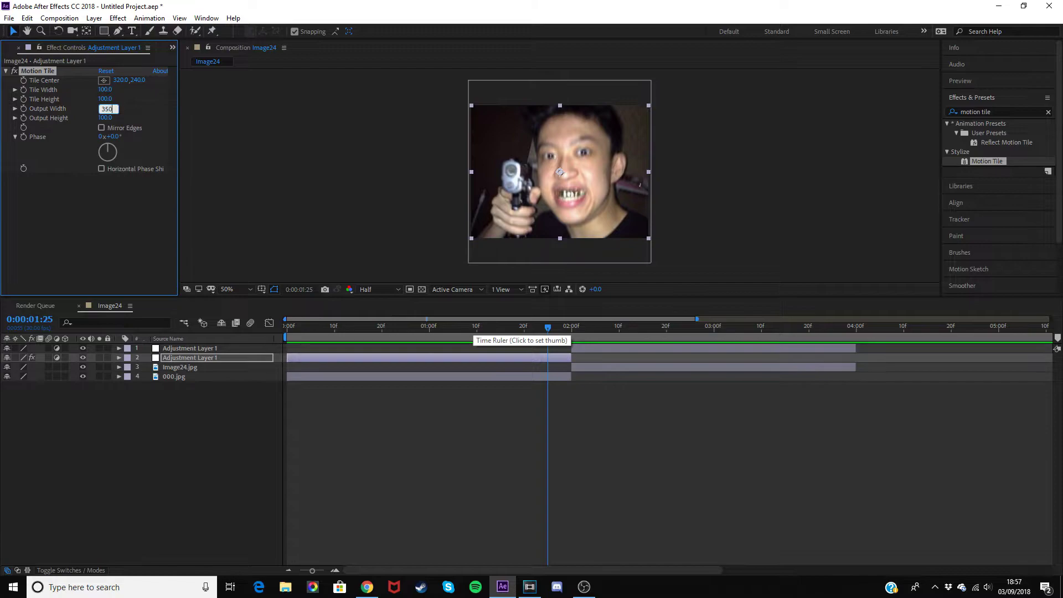
key(Tab)
text(350)
click(102, 128)
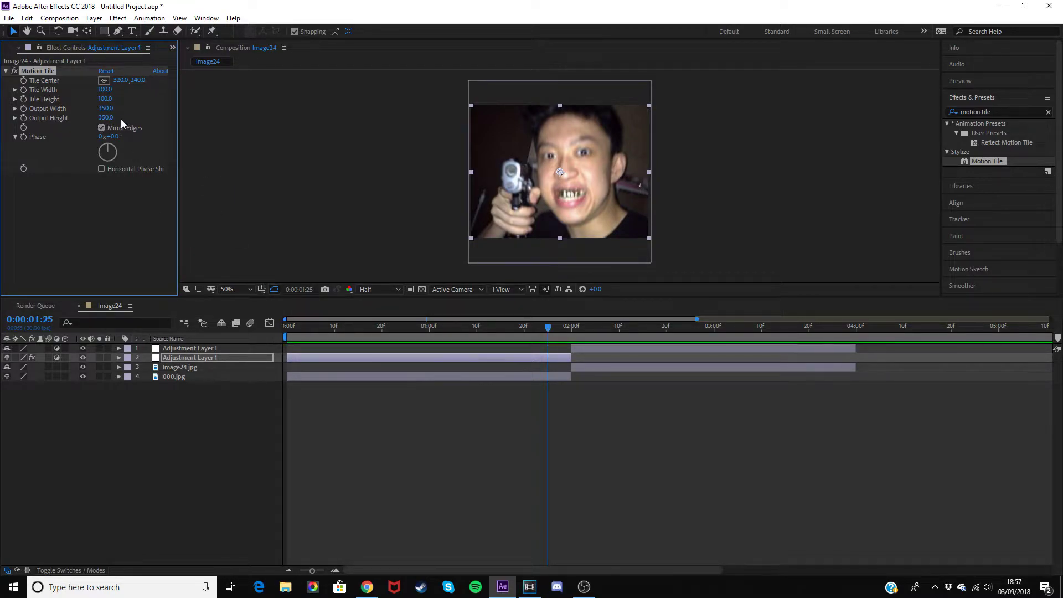
drag(989, 163, 609, 350)
Give the later layer's Motion Tile a 350 output size with Mirror Edges on.
click(102, 127)
click(104, 108)
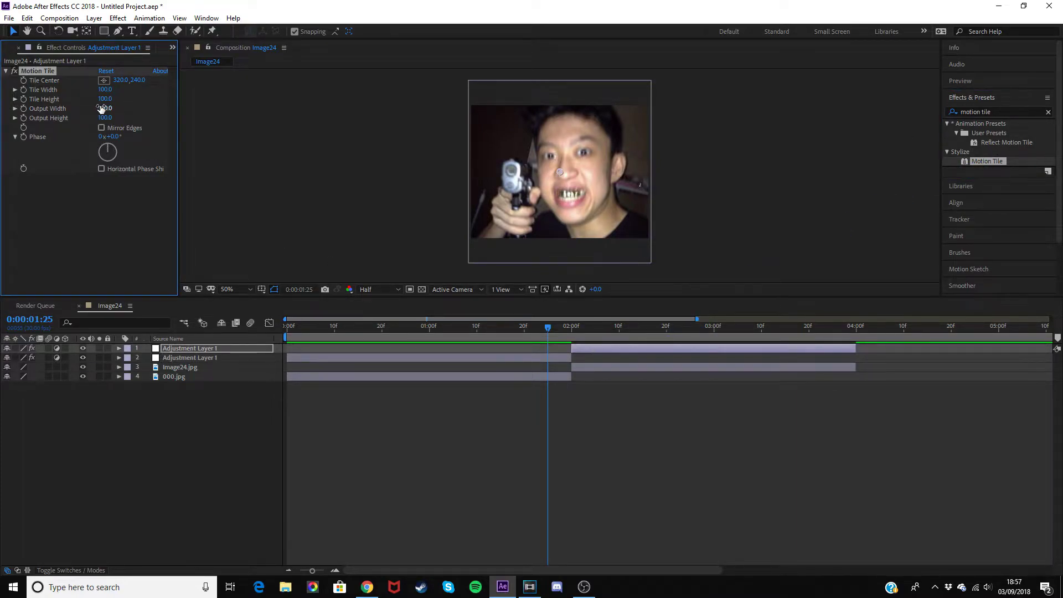
text(350)
key(Tab)
text(350)
key(Return)
Apply Transform to the earlier adjustment layer and start a Scale keyframe at 1:25.
click(1010, 111)
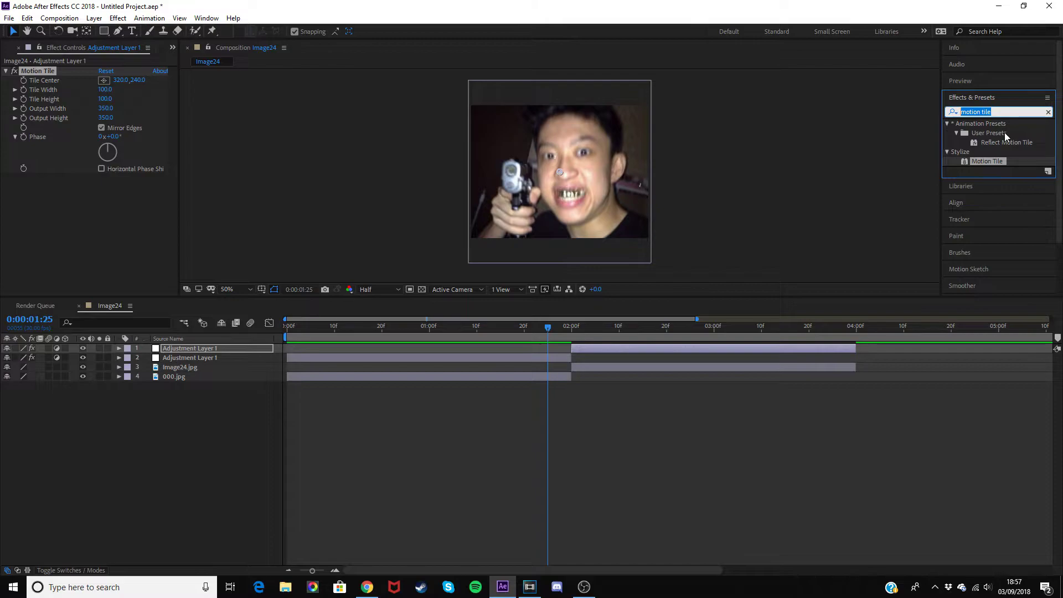
text(transform)
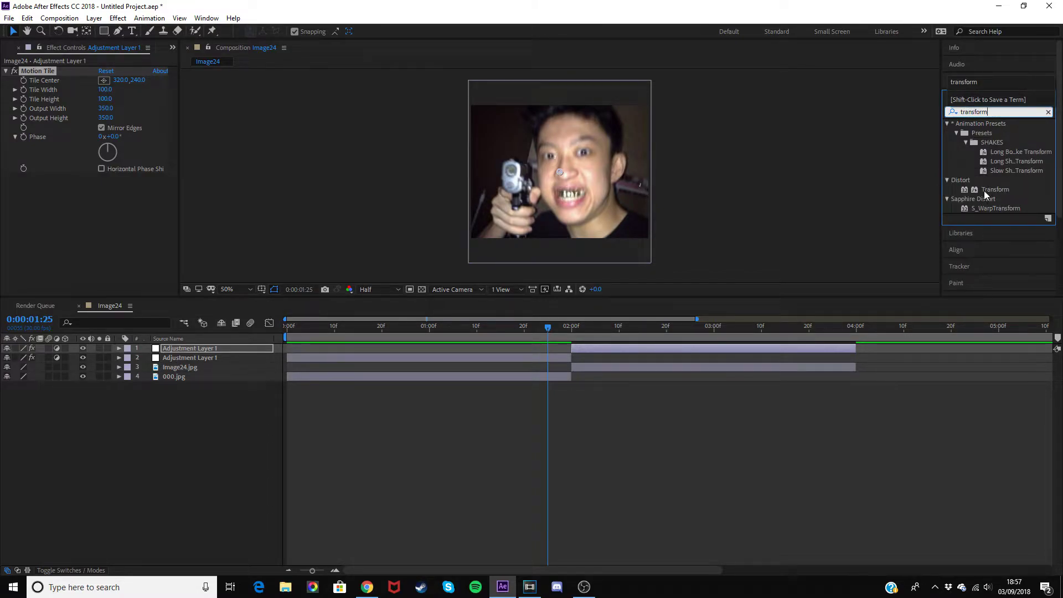
drag(986, 193, 546, 357)
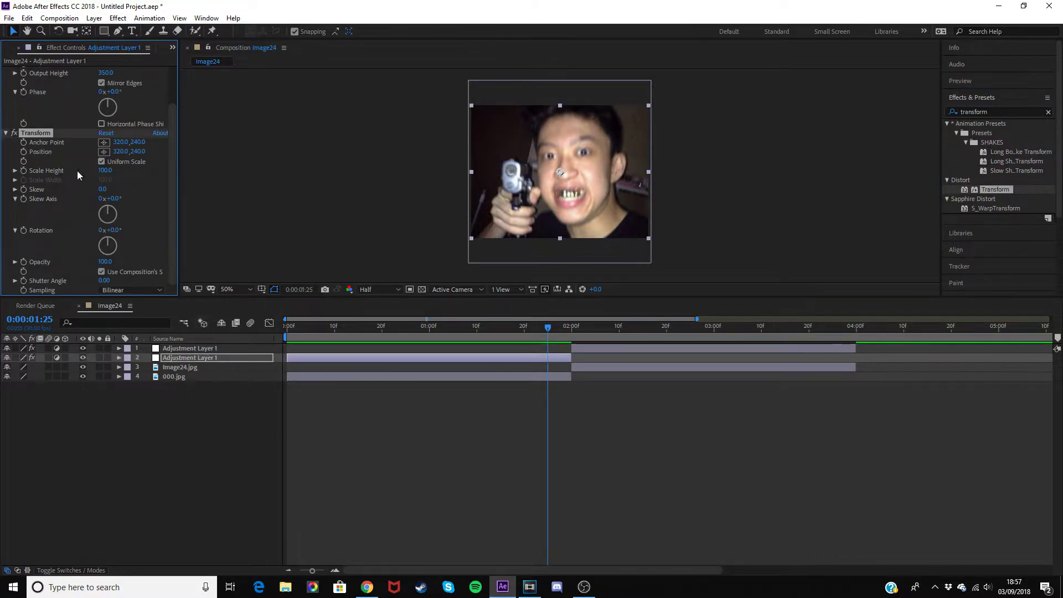
click(23, 171)
drag(313, 570, 318, 571)
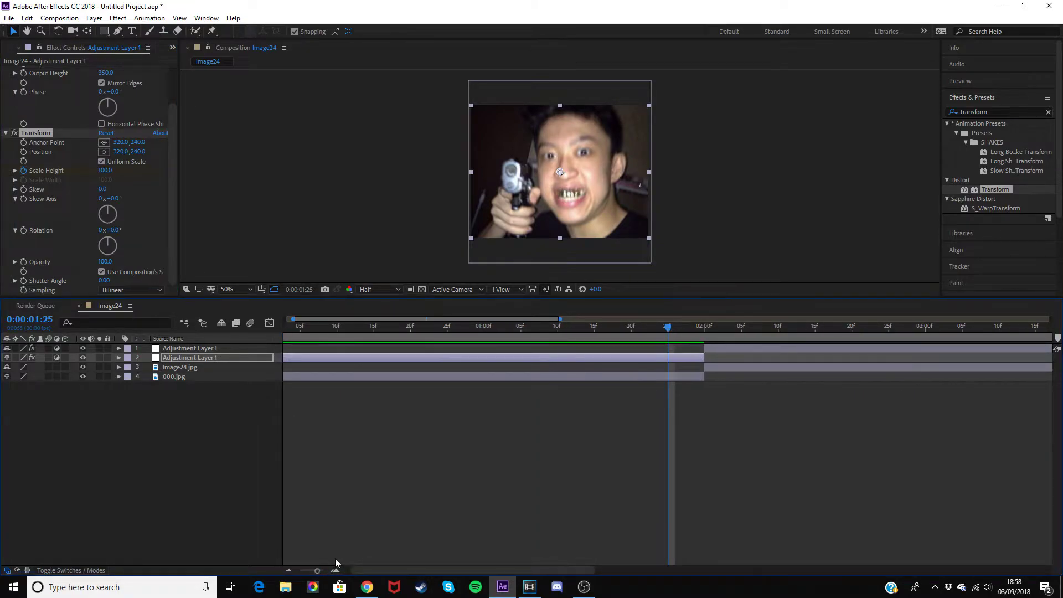
Keyframe the earlier layer's Transform Scale Height to 130 at the last frame before the cut.
key(u)
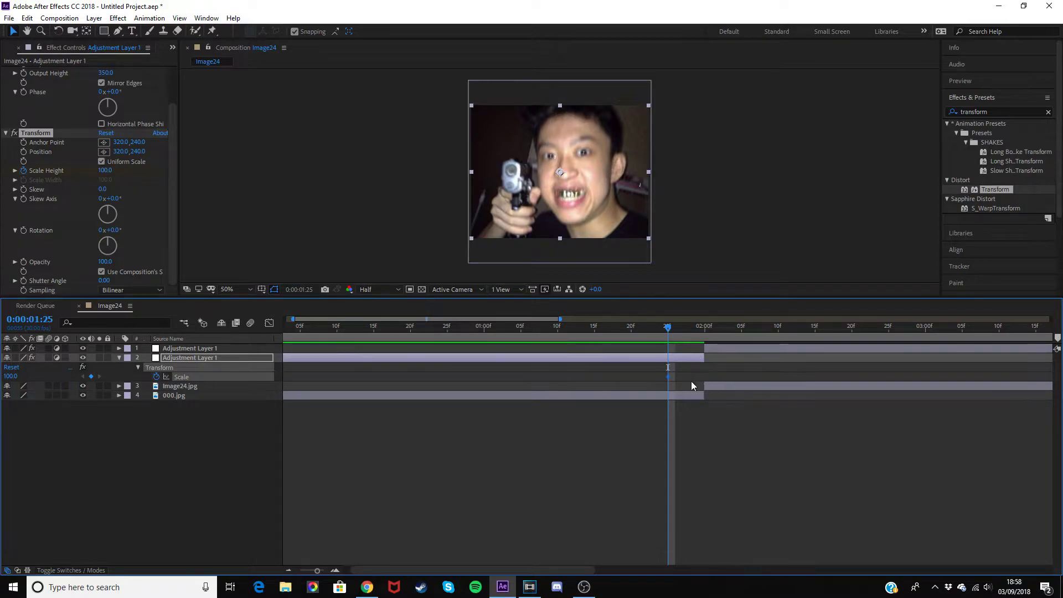
key(End)
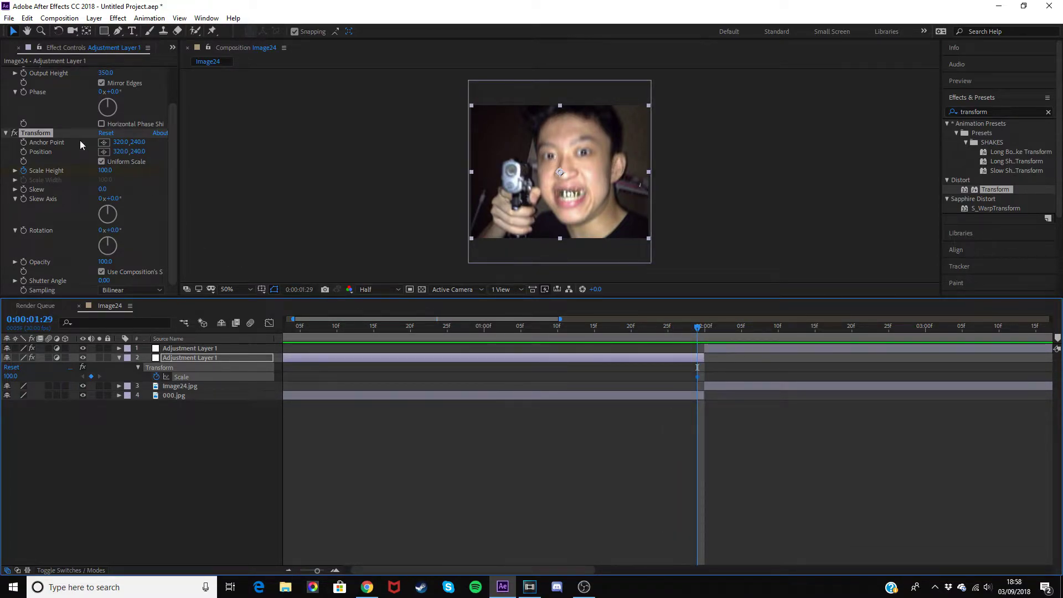
click(105, 170)
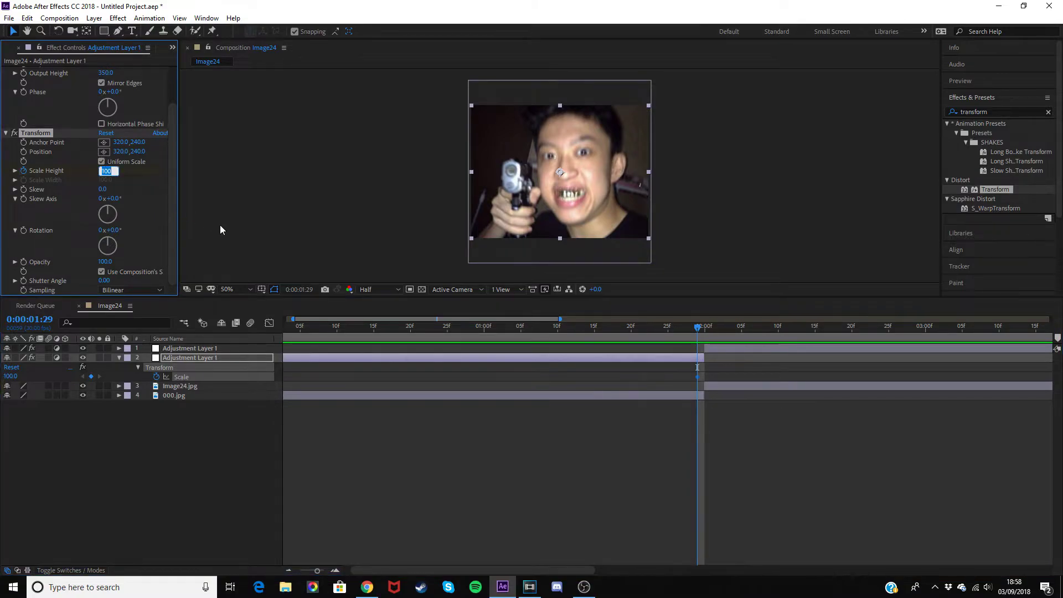
text(130)
key(Return)
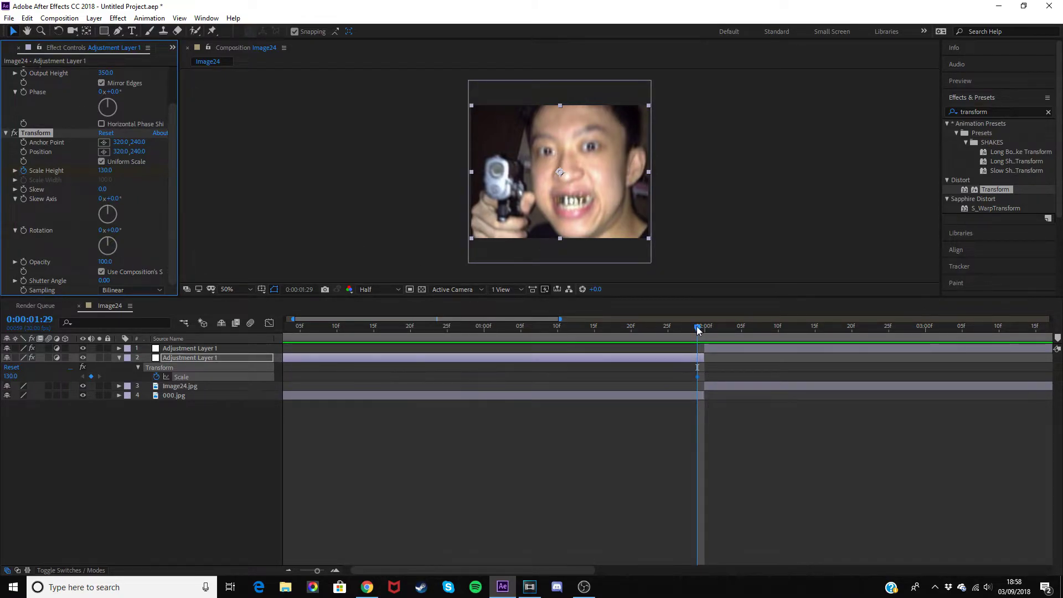
Add a Scale Height keyframe of 100 at 1:18, then apply Transform to the top adjustment layer.
drag(697, 331, 617, 328)
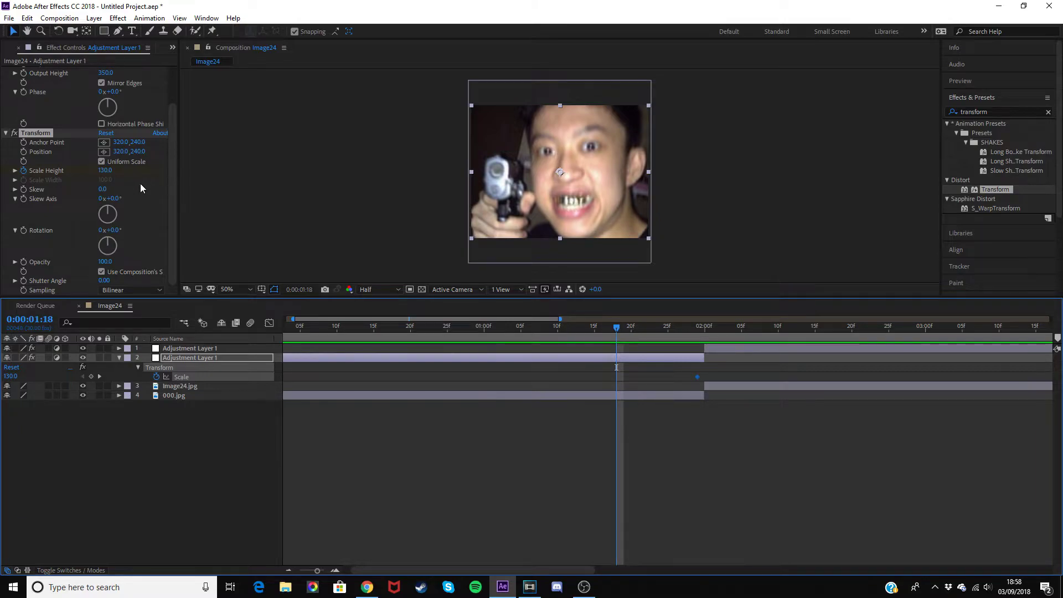
click(104, 170)
text(1)
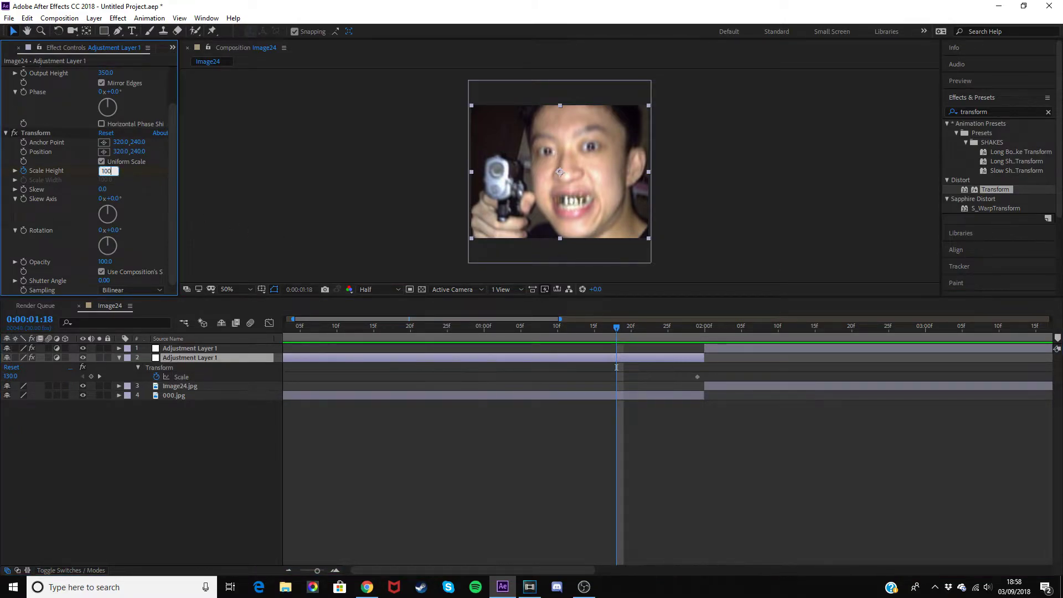
key(Return)
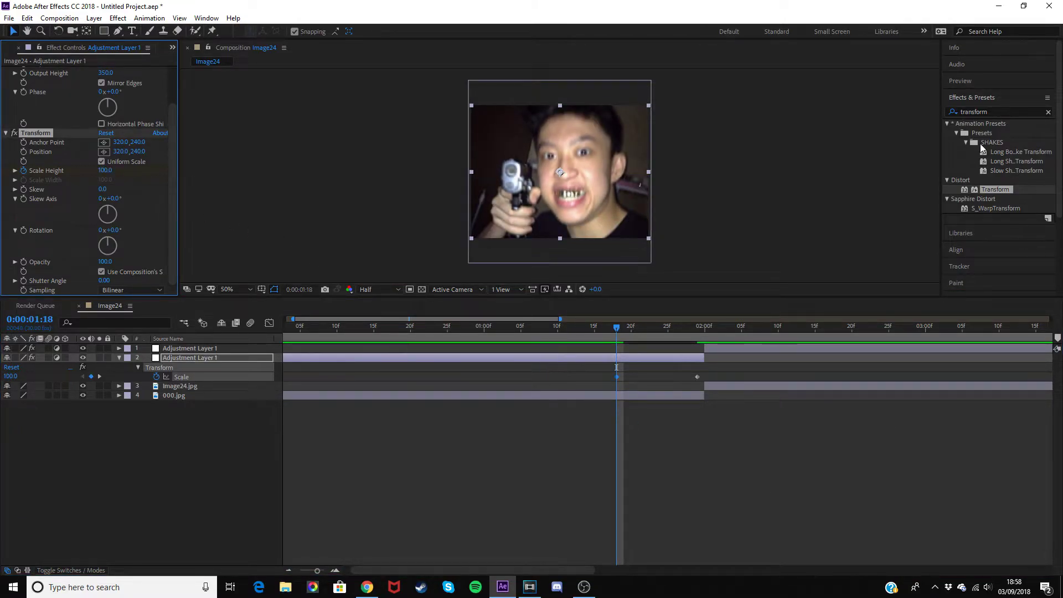
drag(995, 189, 757, 349)
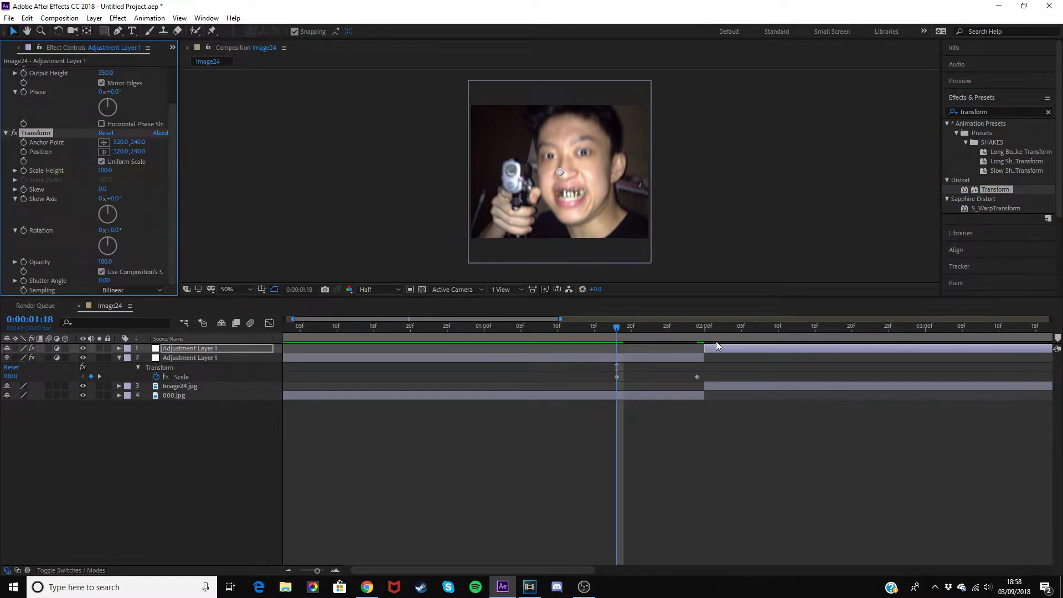
Keyframe the top layer's Scale Height at 70 at 2:00, previewing the cut along the way.
click(716, 326)
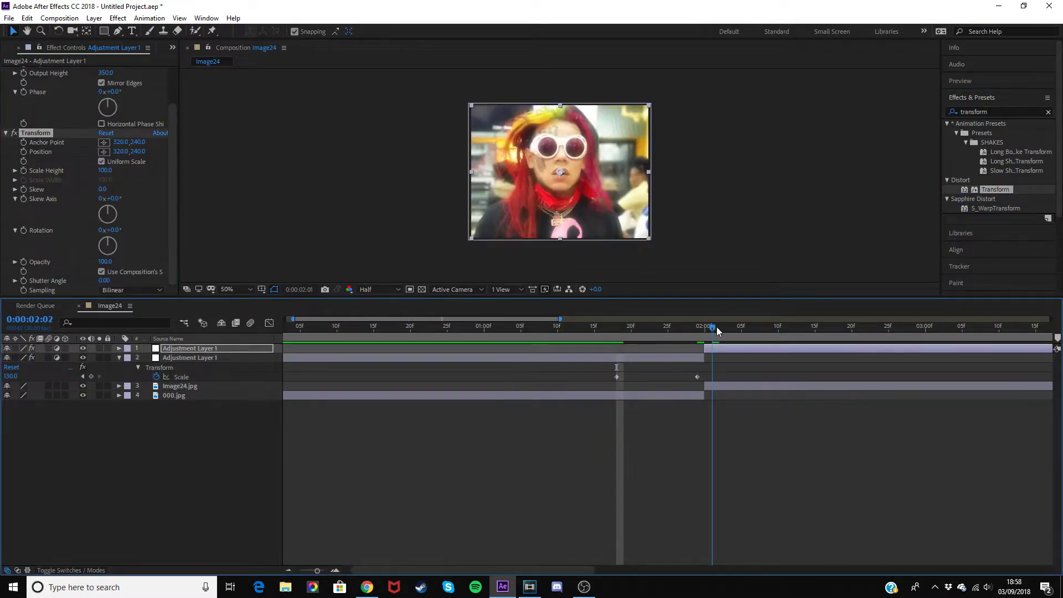
click(35, 175)
key(u)
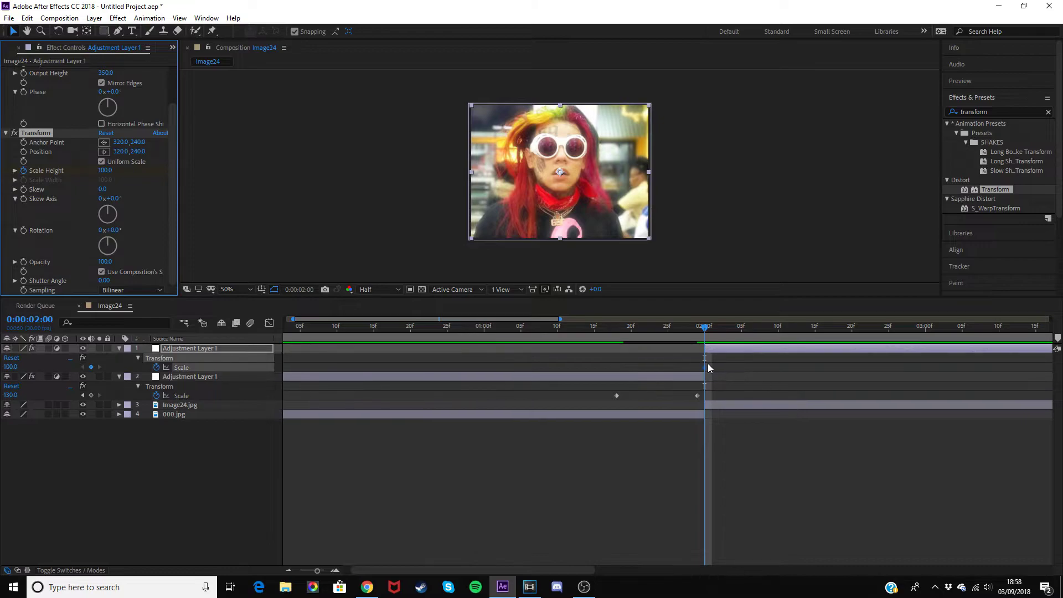
click(706, 332)
key(space)
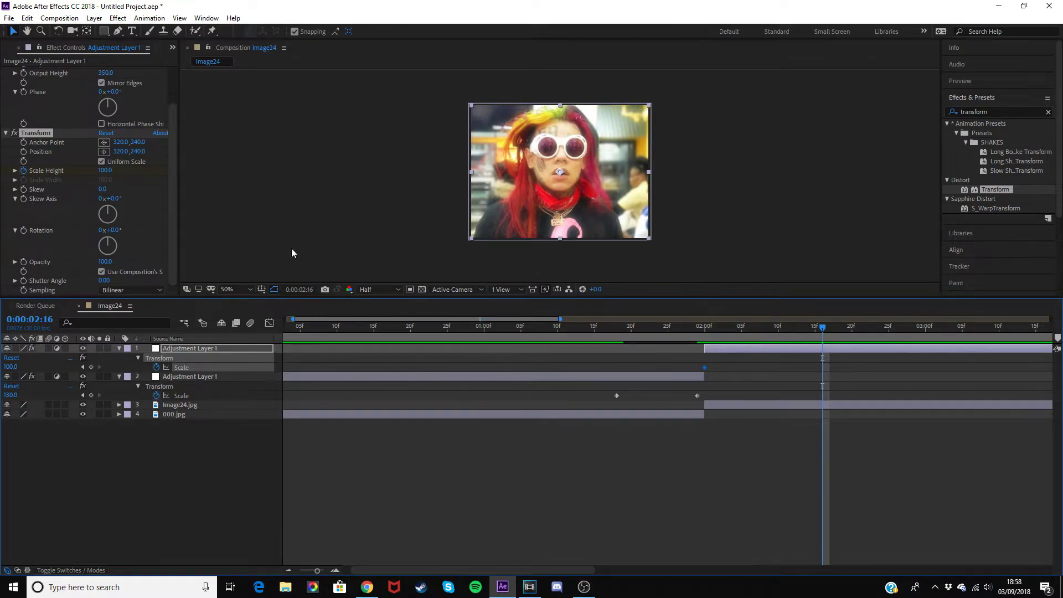
drag(827, 332, 699, 334)
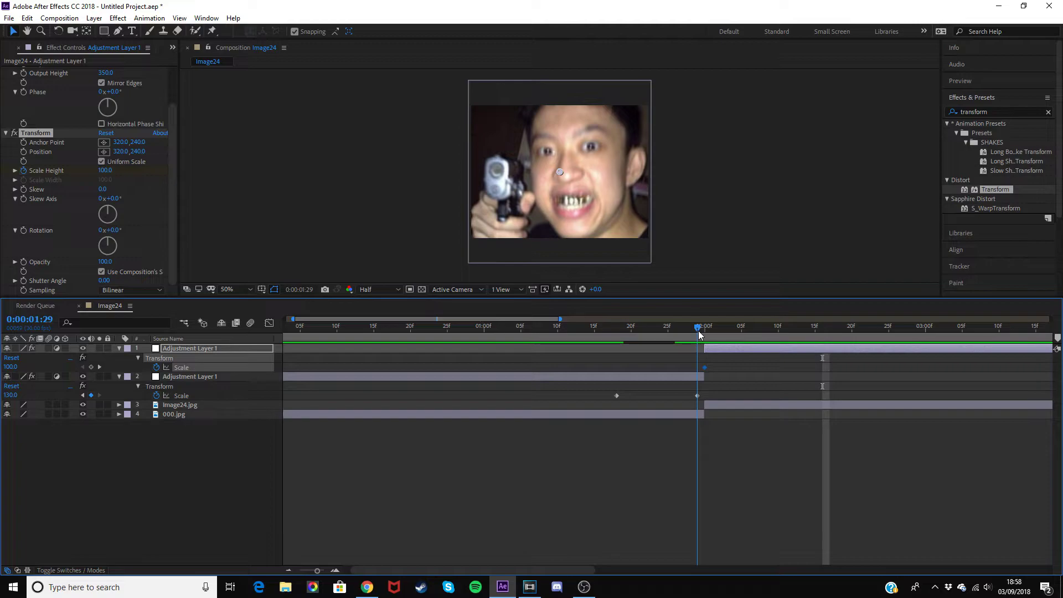
drag(699, 334, 704, 332)
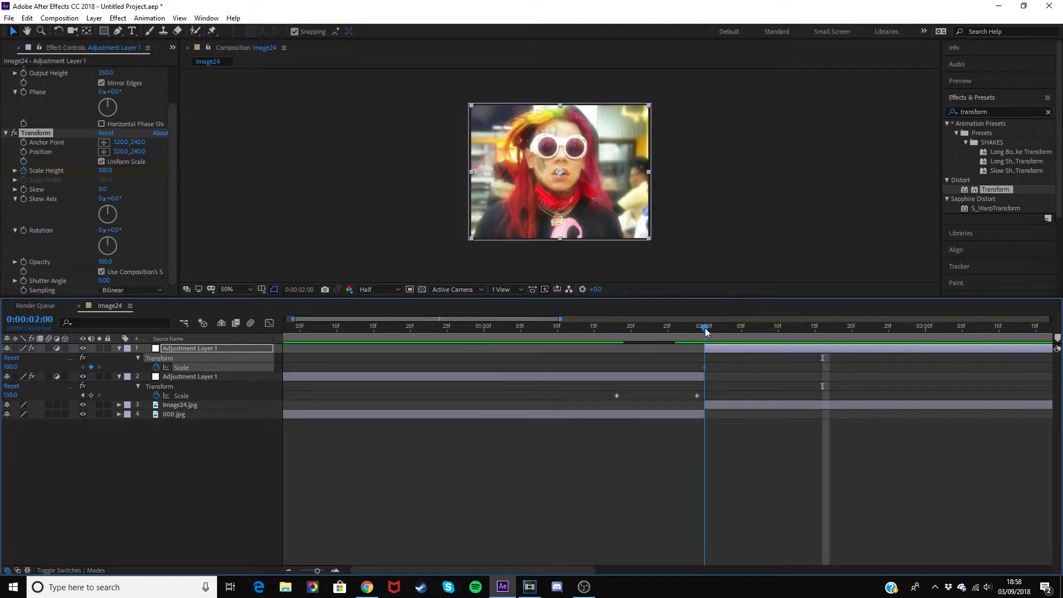
click(107, 171)
key(Return)
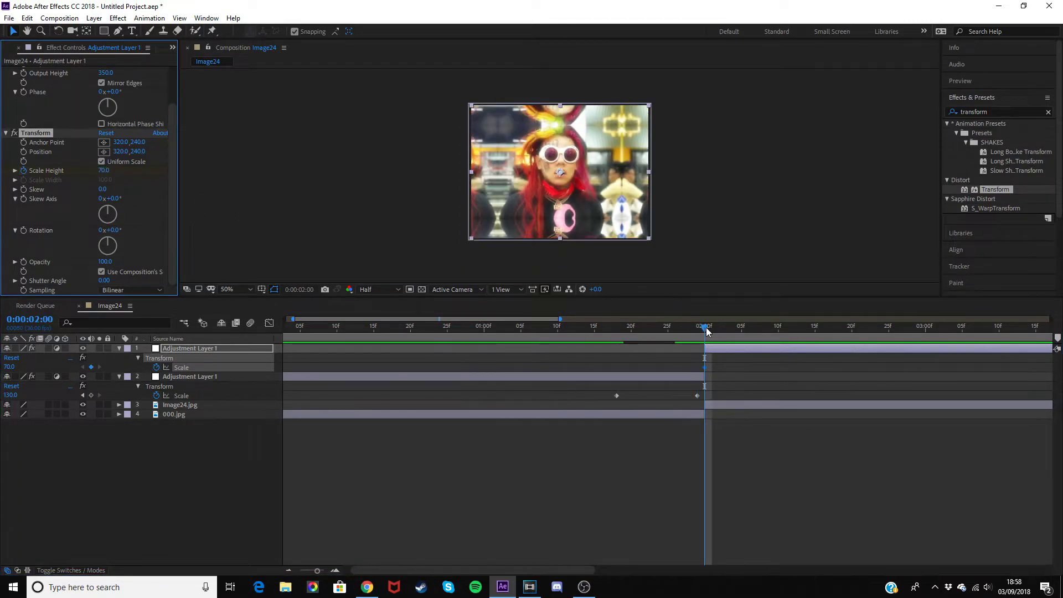
Set the top layer's Scale Height to 100 at 2:12.
drag(702, 328, 793, 335)
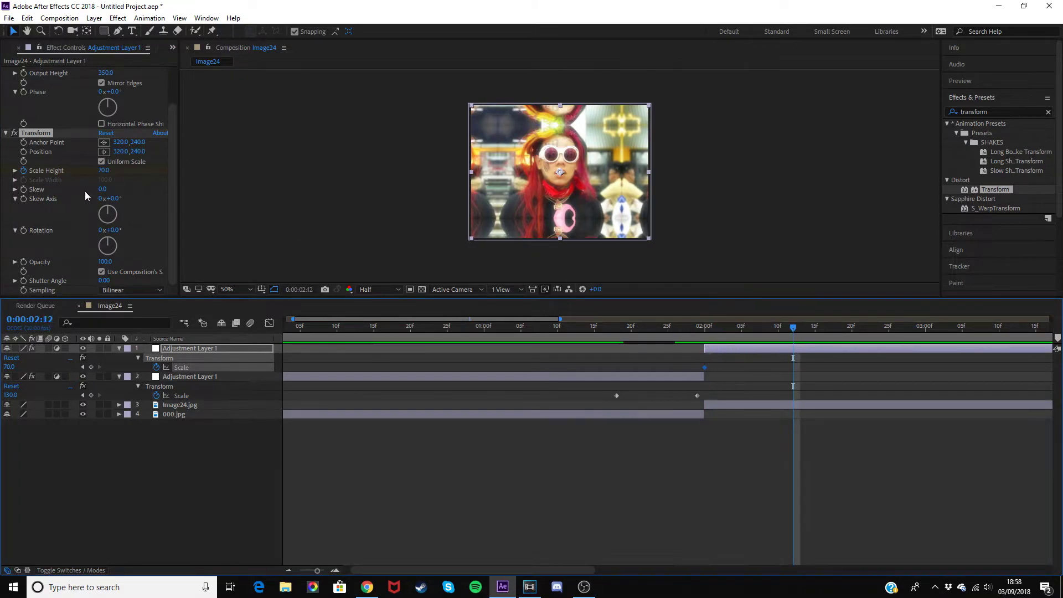
click(102, 170)
text(100)
key(Return)
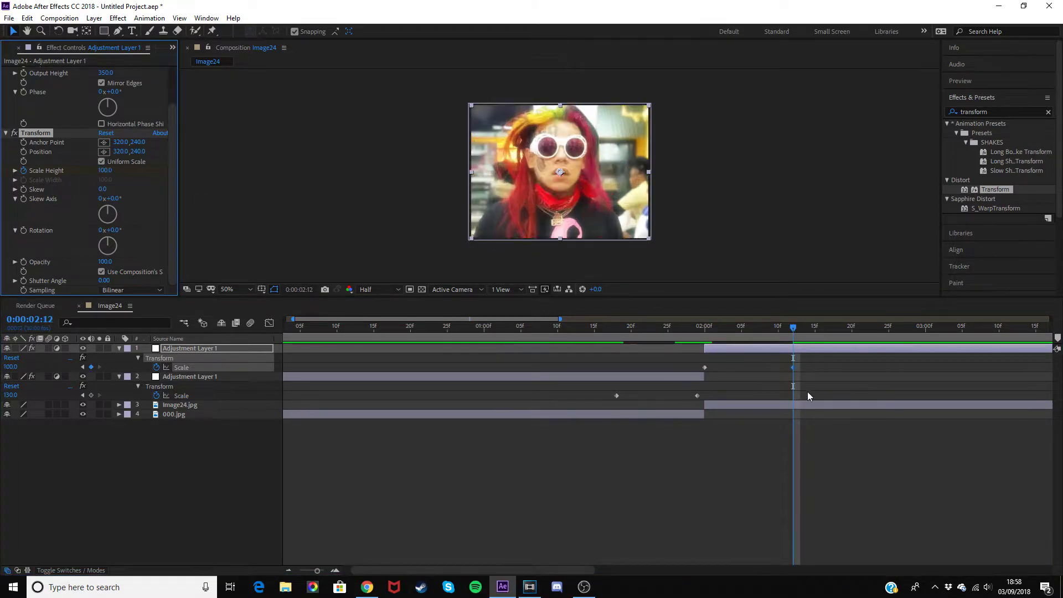
In the Graph Editor, make the earlier layer's Scale keyframes Auto Bezier and bend the curve into a slow-start ease to 130.
click(313, 571)
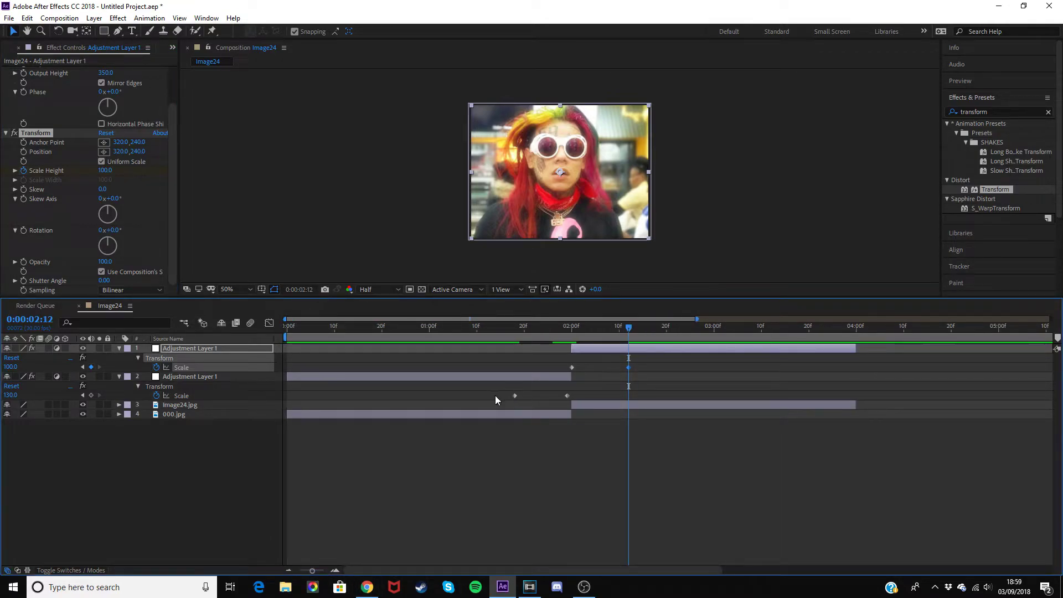
drag(495, 395, 580, 404)
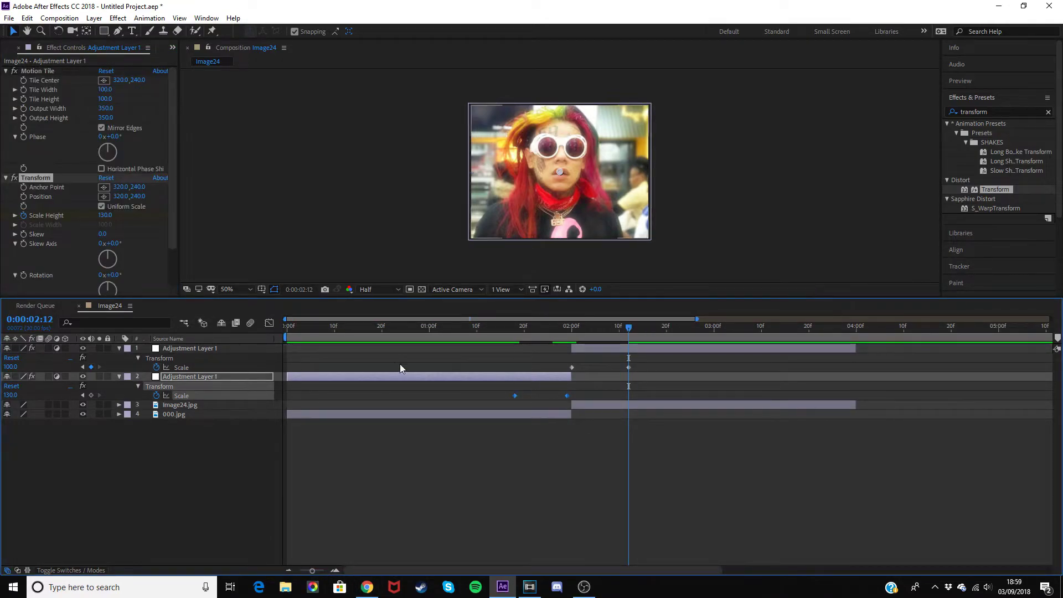
click(269, 324)
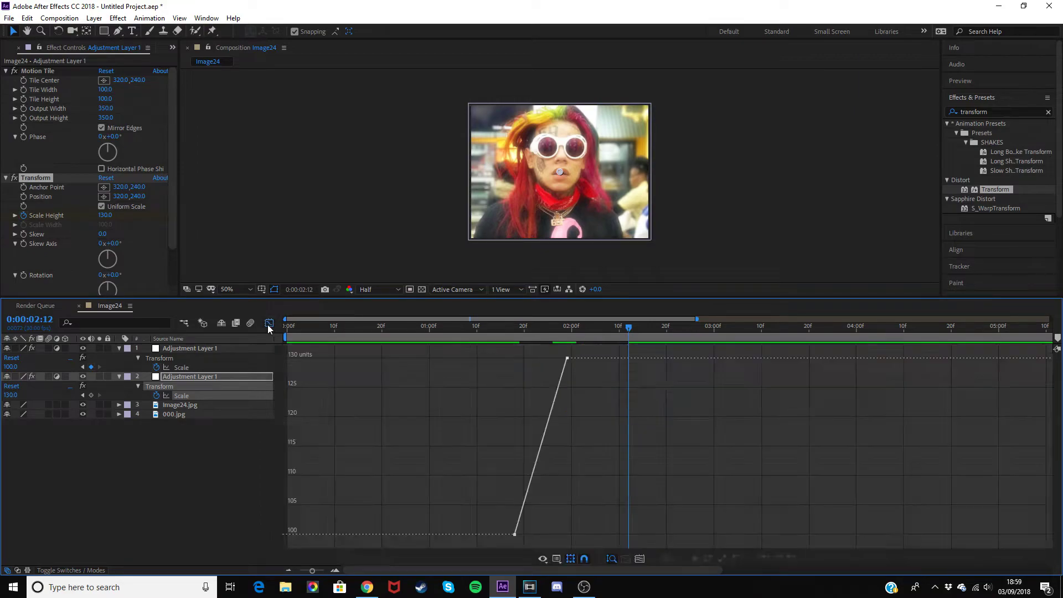
click(641, 559)
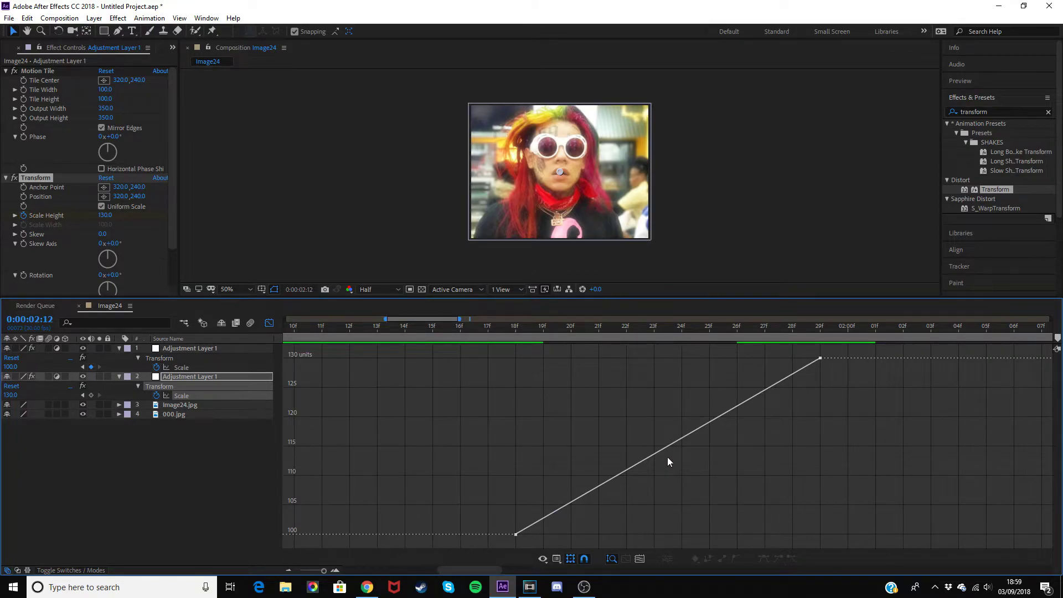
click(640, 469)
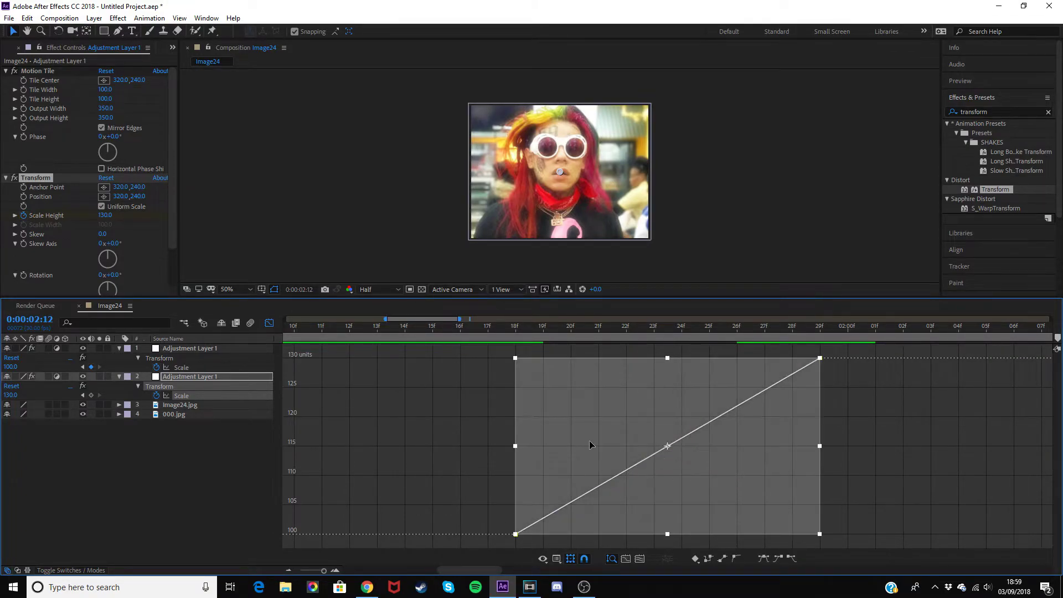
click(735, 560)
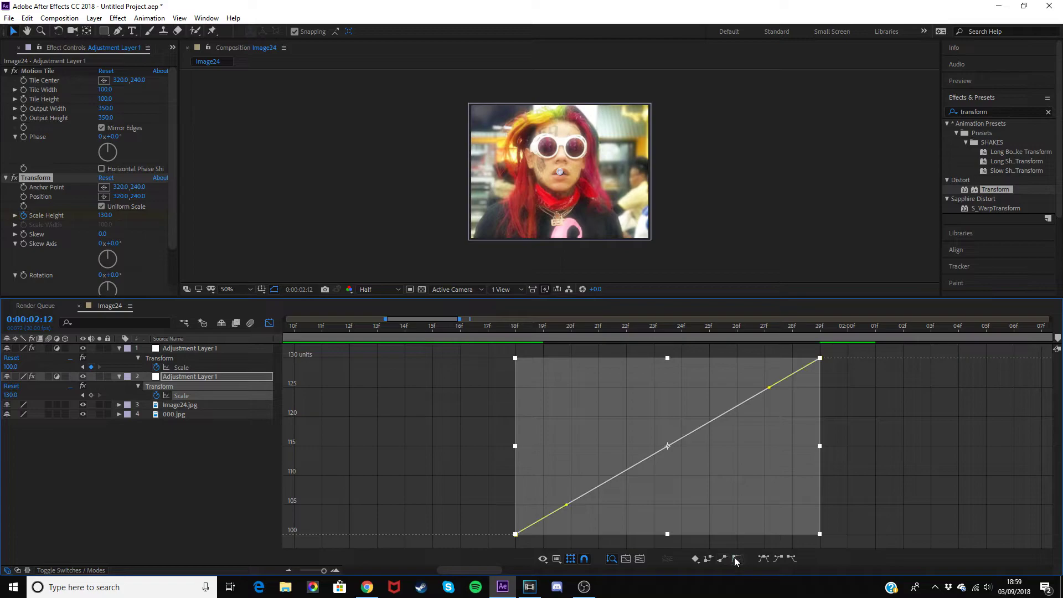
click(869, 465)
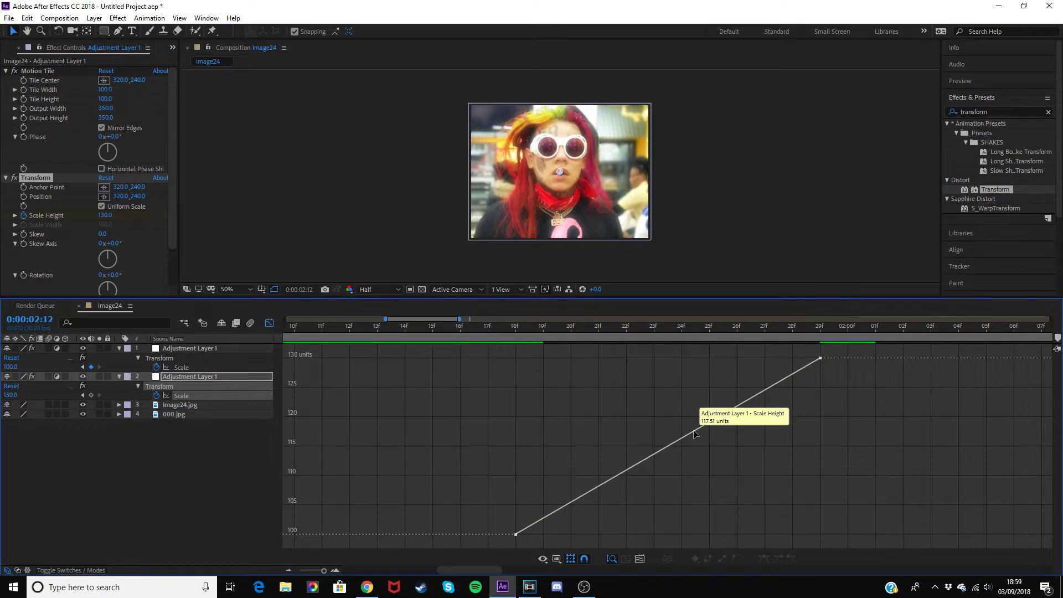
drag(680, 438, 814, 464)
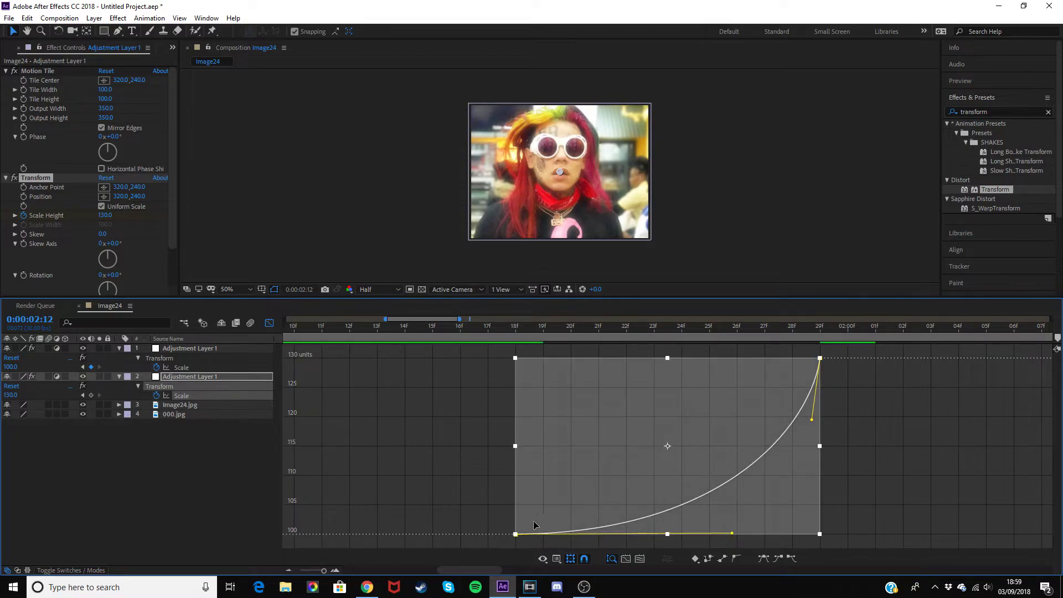
click(903, 491)
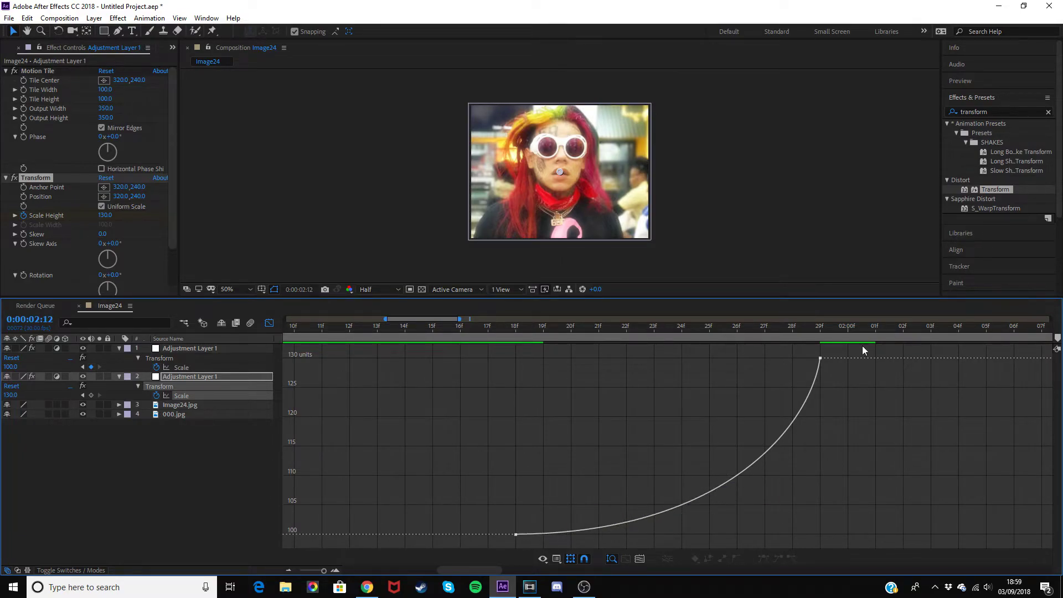
Select the top layer's two Scale keyframes and apply Easy Ease (F9).
click(269, 323)
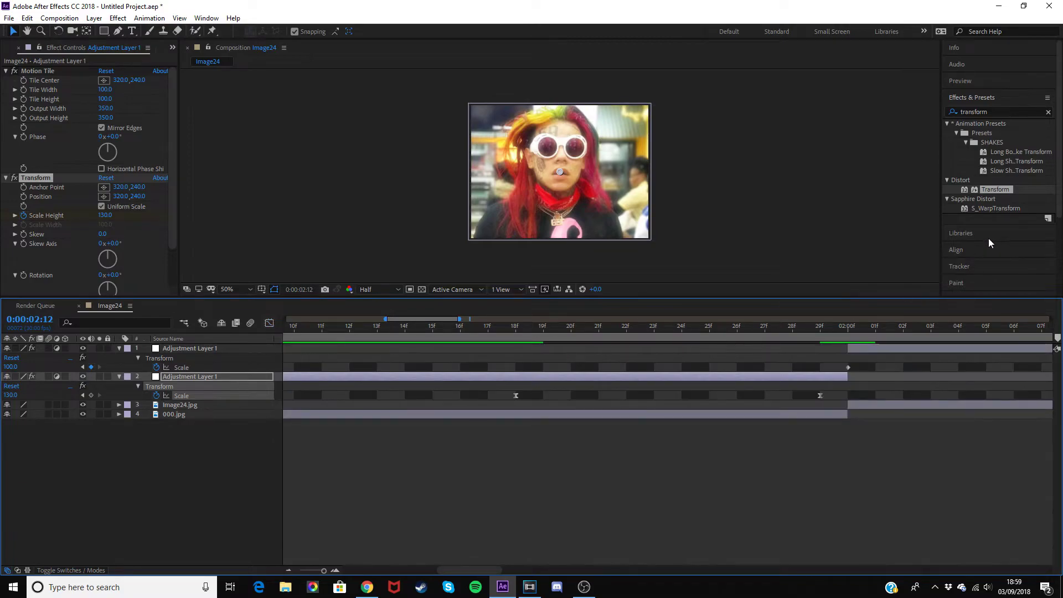
drag(325, 571, 321, 571)
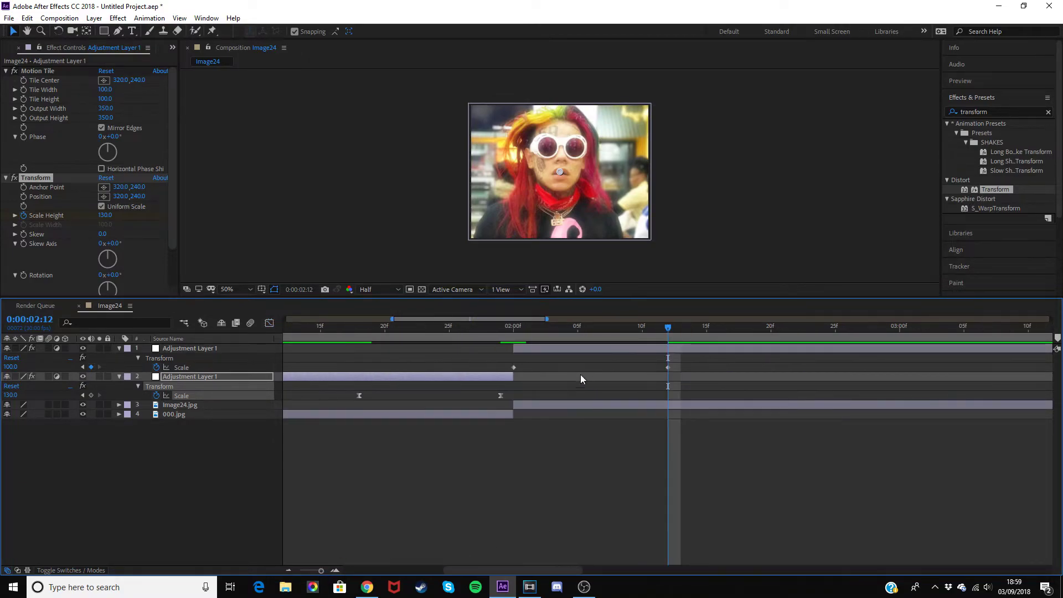
drag(688, 364, 479, 373)
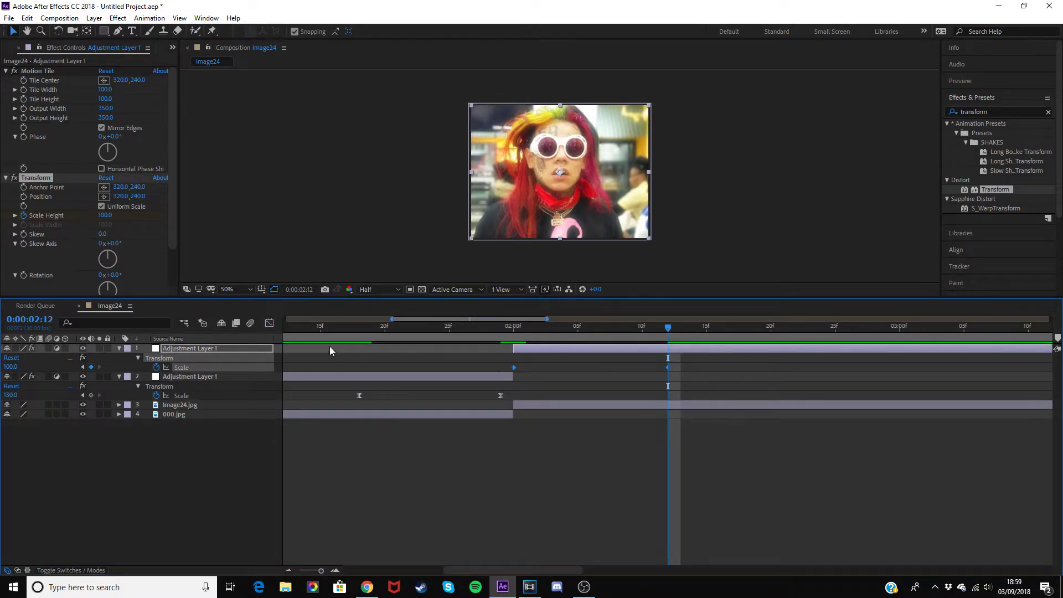
key(F9)
Make them Auto Bezier and bend the Scale curve to rise fast from 70 and settle at 100.
click(269, 323)
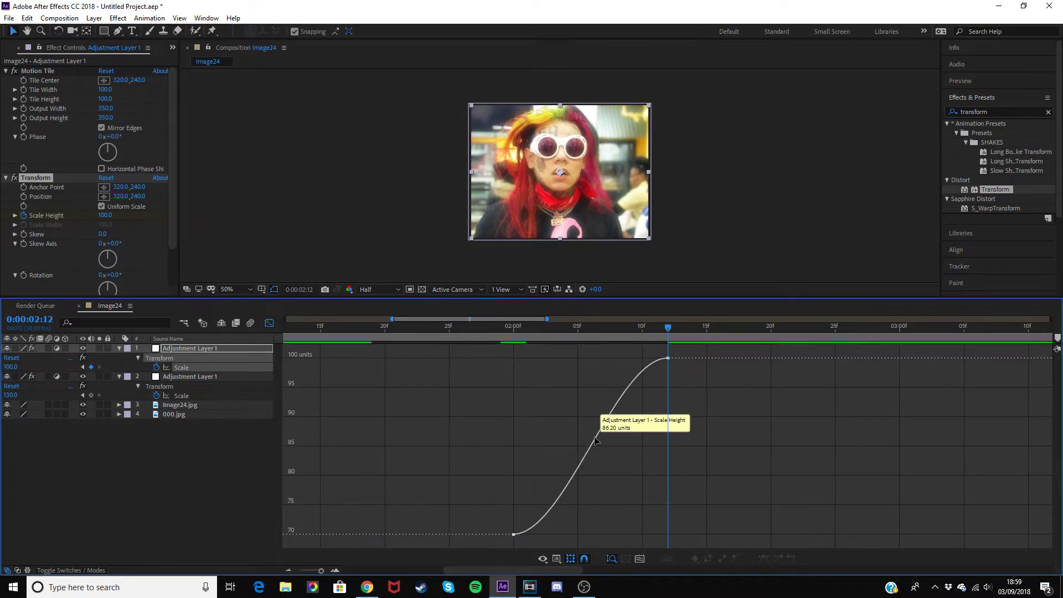
click(568, 482)
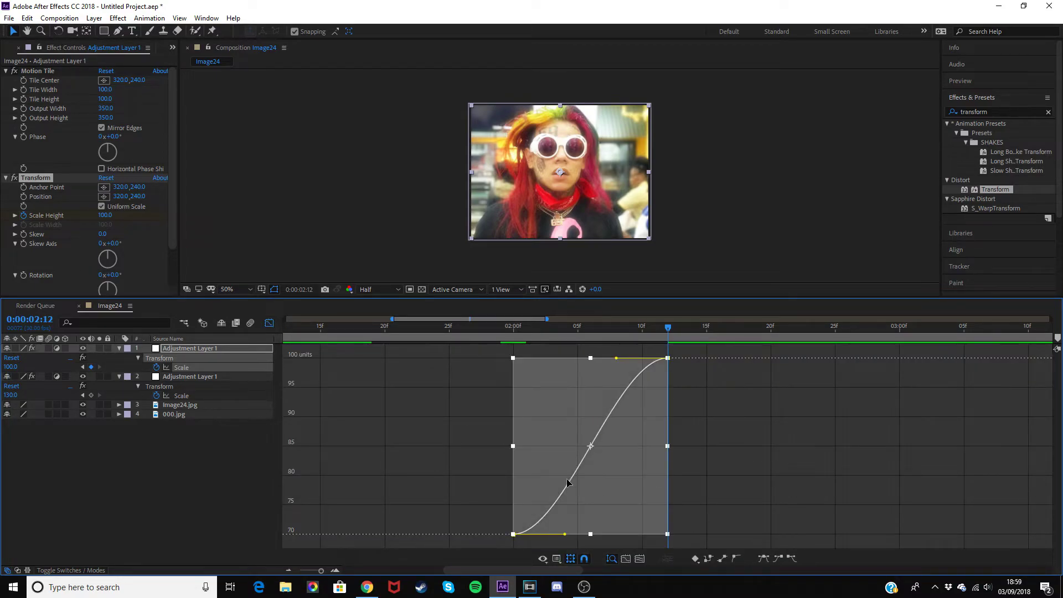
click(738, 559)
click(771, 480)
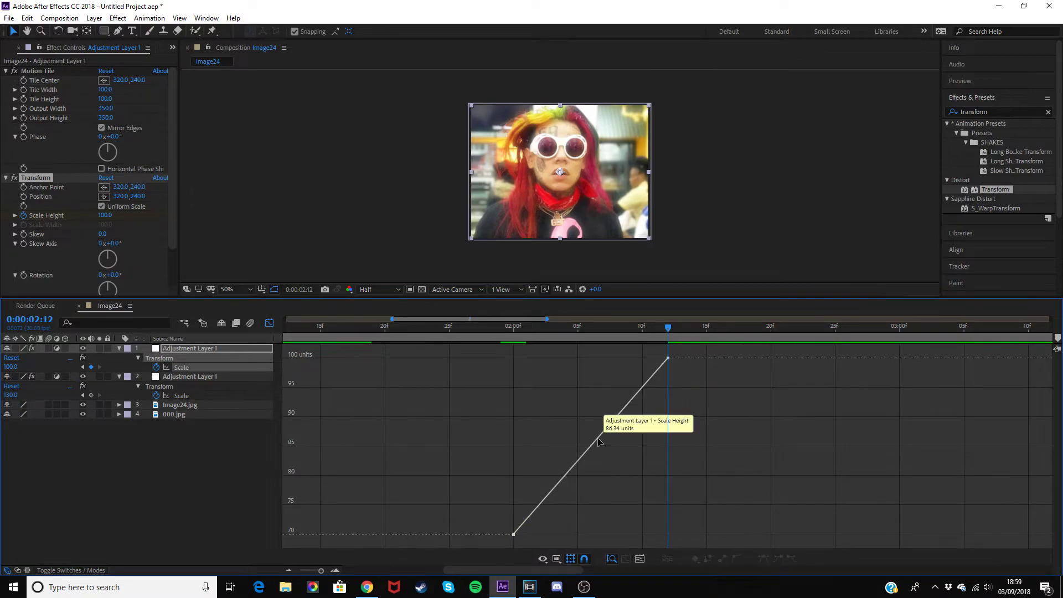
drag(600, 436, 488, 416)
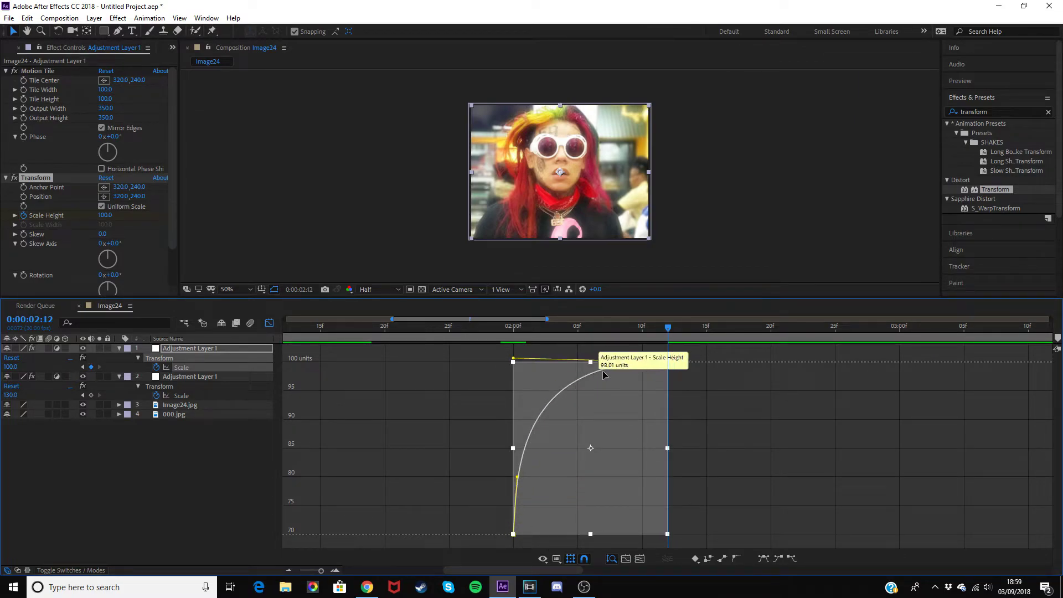
click(269, 323)
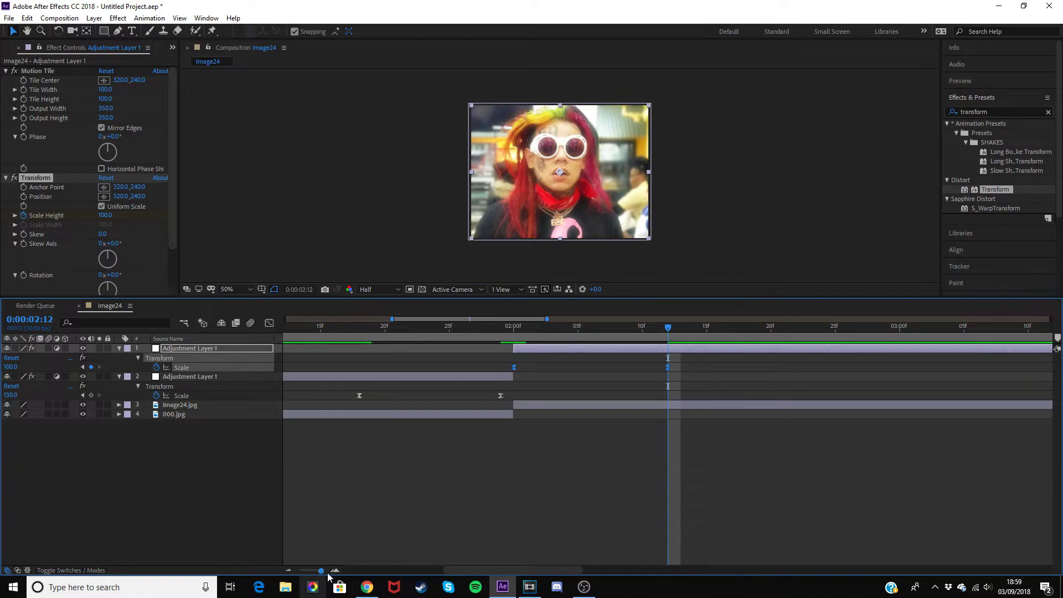
Play a preview of the zoom transition, then return to 01:29 to edit the lower layer's Scale.
key(minus)
key(minus)
click(504, 326)
click(968, 82)
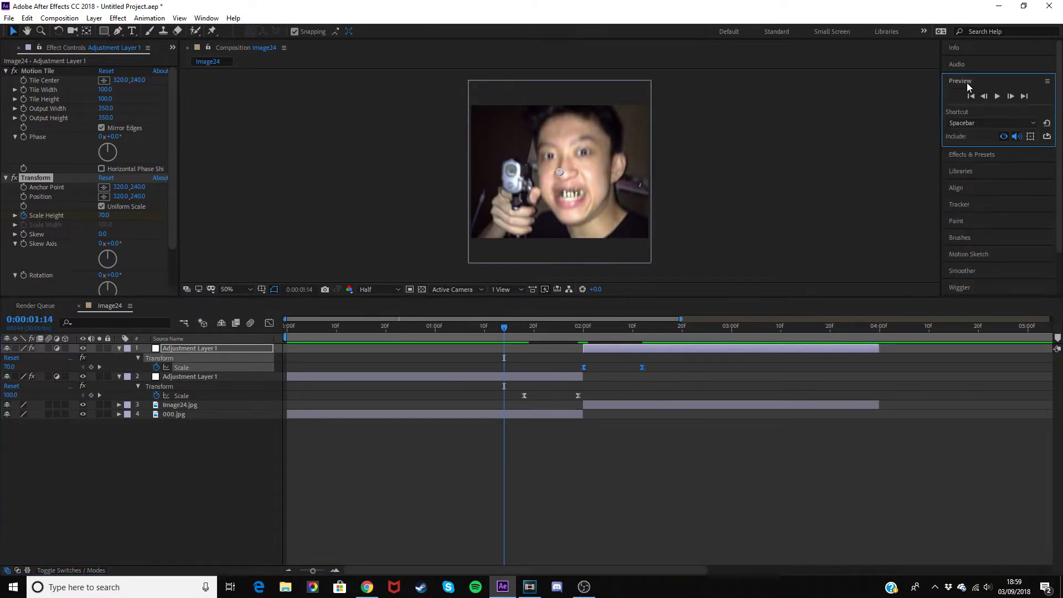
click(997, 97)
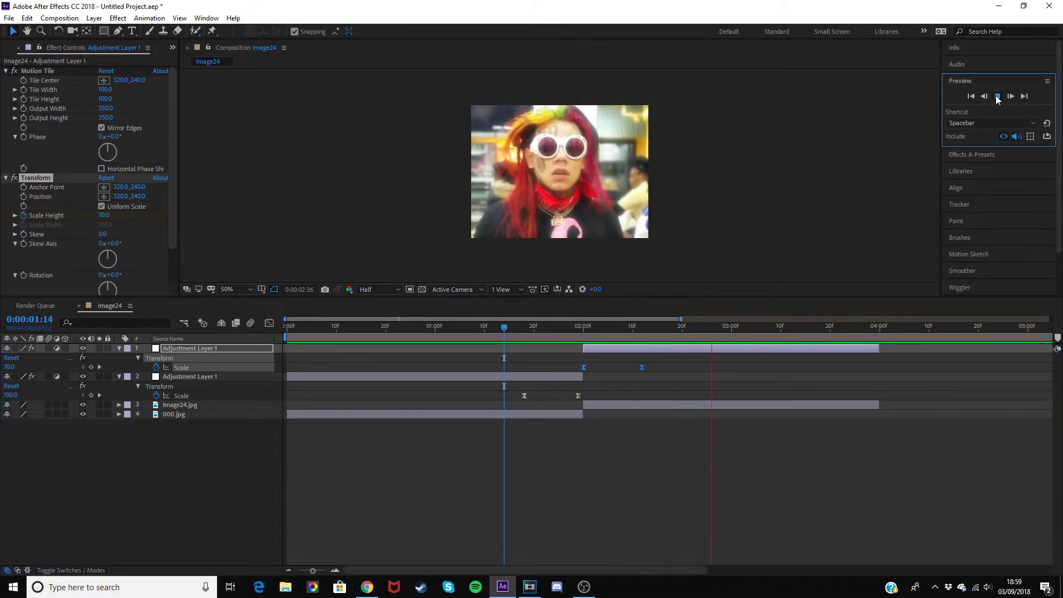
click(998, 97)
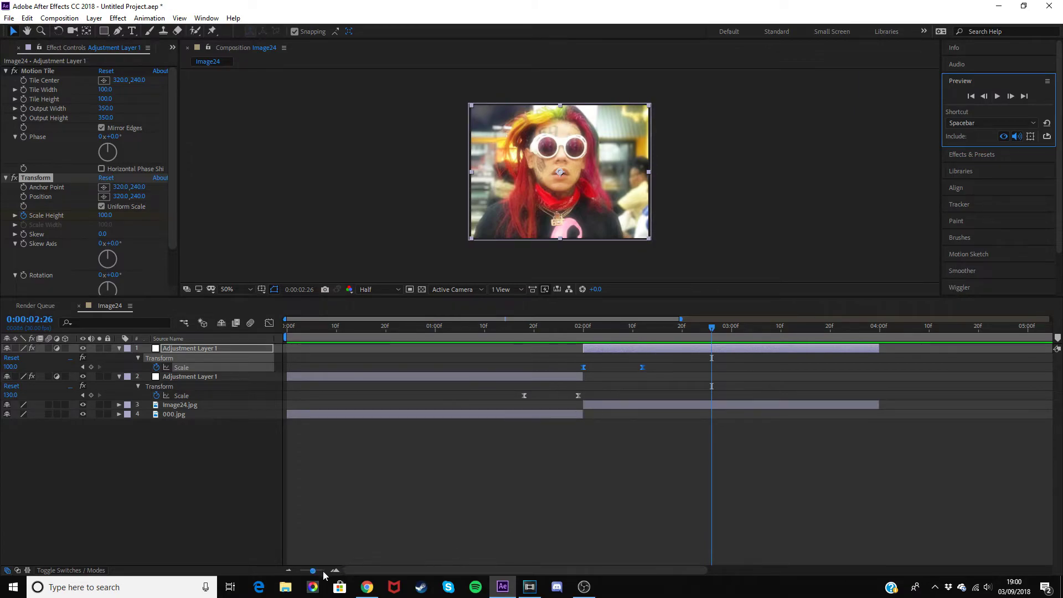
mouse_move(581, 327)
mouse_down()
mouse_move(570, 327)
mouse_move(578, 326)
mouse_up()
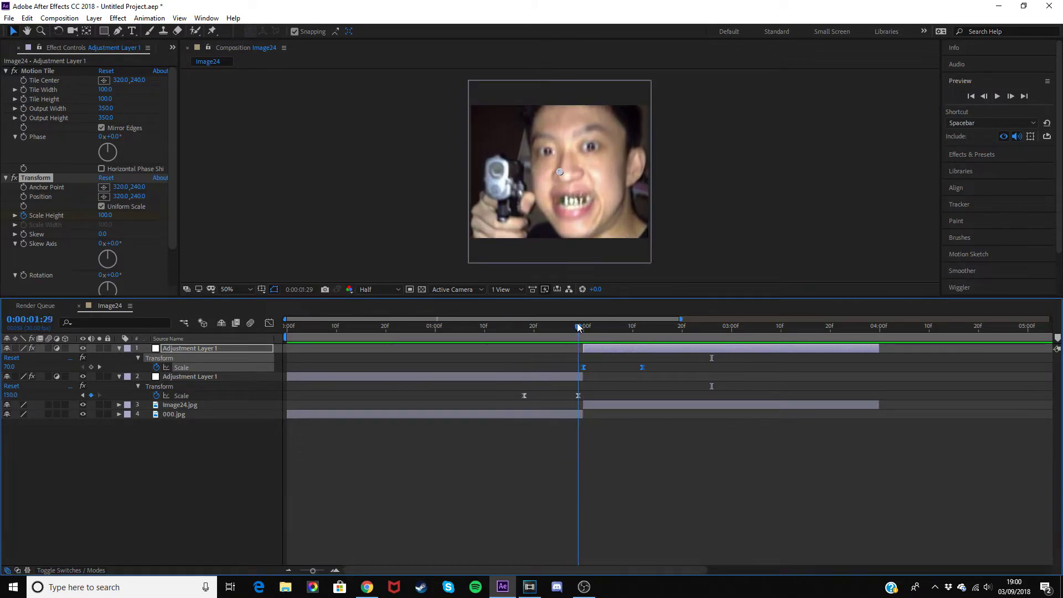
click(10, 395)
Confirm a Scale of 70 on the lower layer at 01:29 and move to 02:00.
key(Return)
click(585, 328)
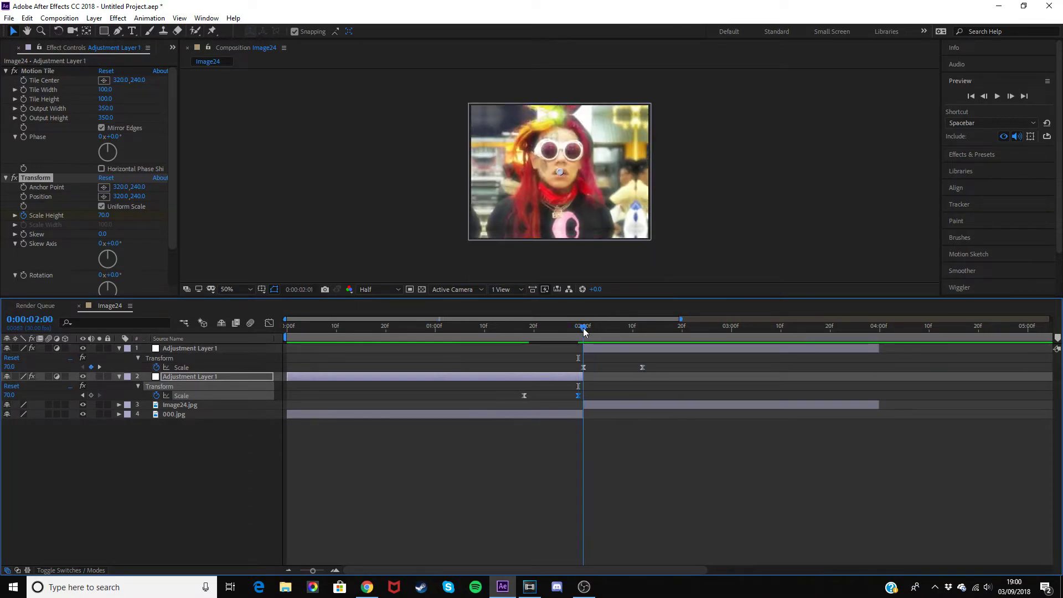
click(14, 397)
text(130)
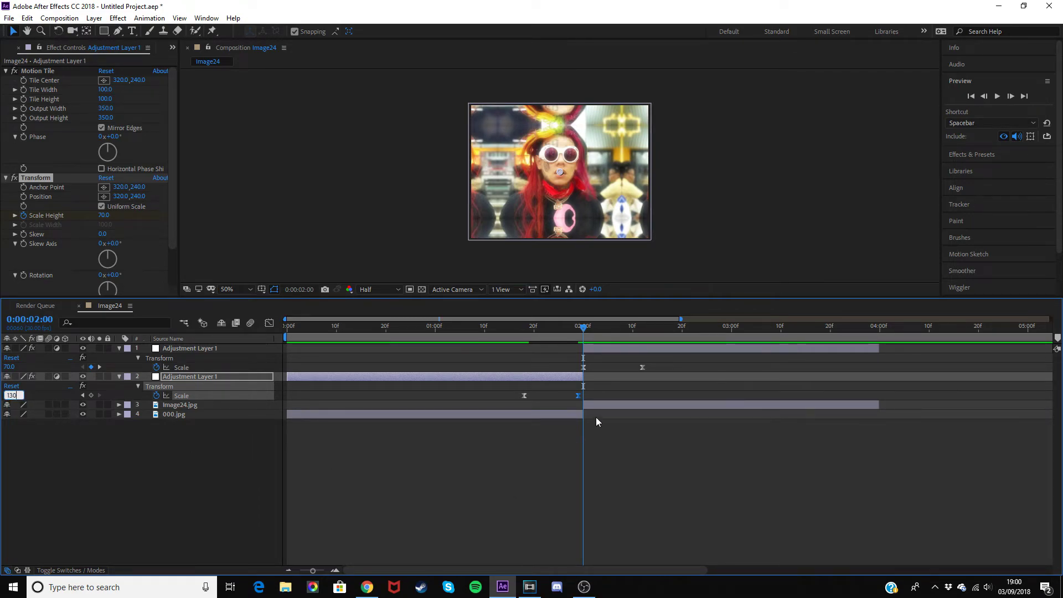
key(Escape)
Set the upper adjustment layer's Scale to 130 at 02:00, then select the lower layer's two Scale keyframes.
click(579, 375)
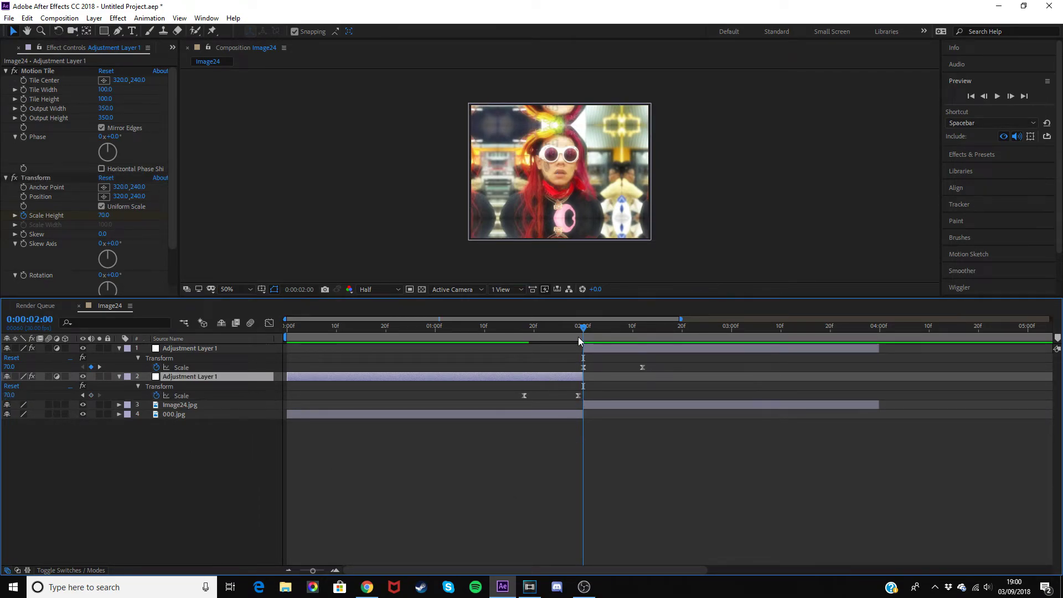
click(587, 348)
click(9, 367)
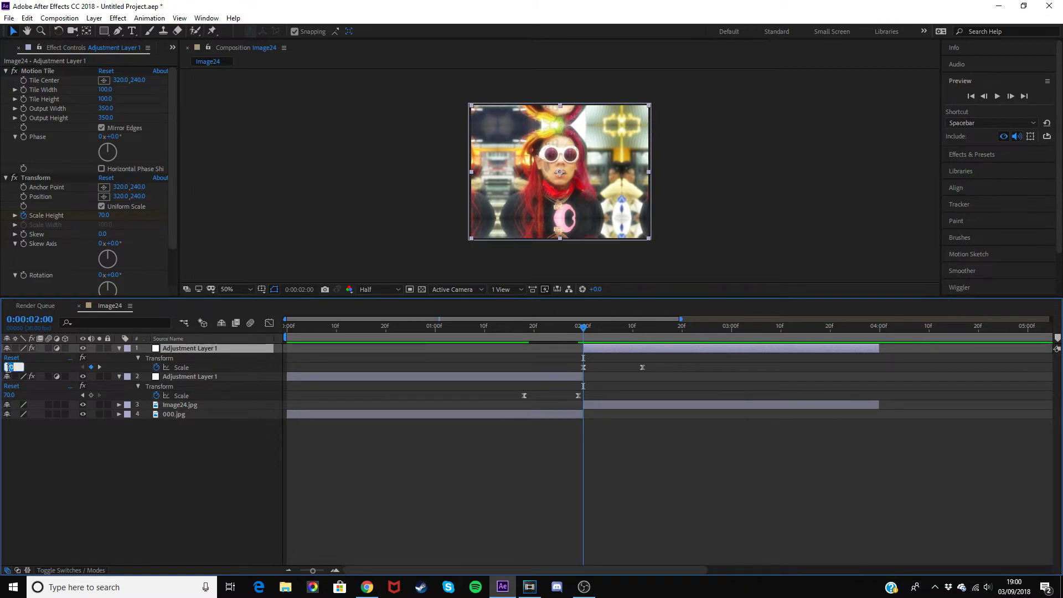
text(130)
key(Return)
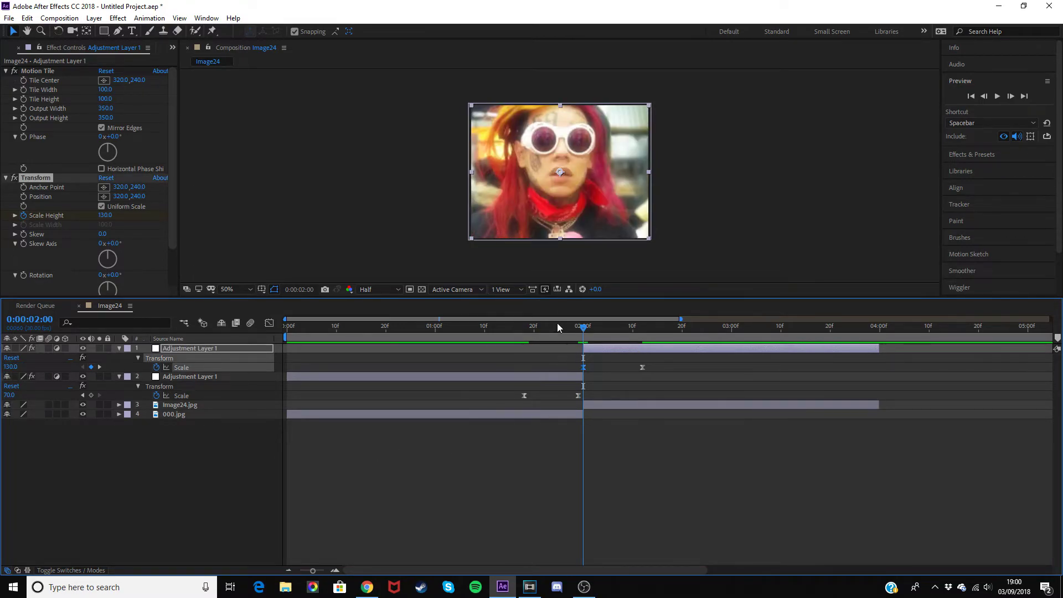
drag(556, 324, 552, 336)
drag(516, 392, 607, 406)
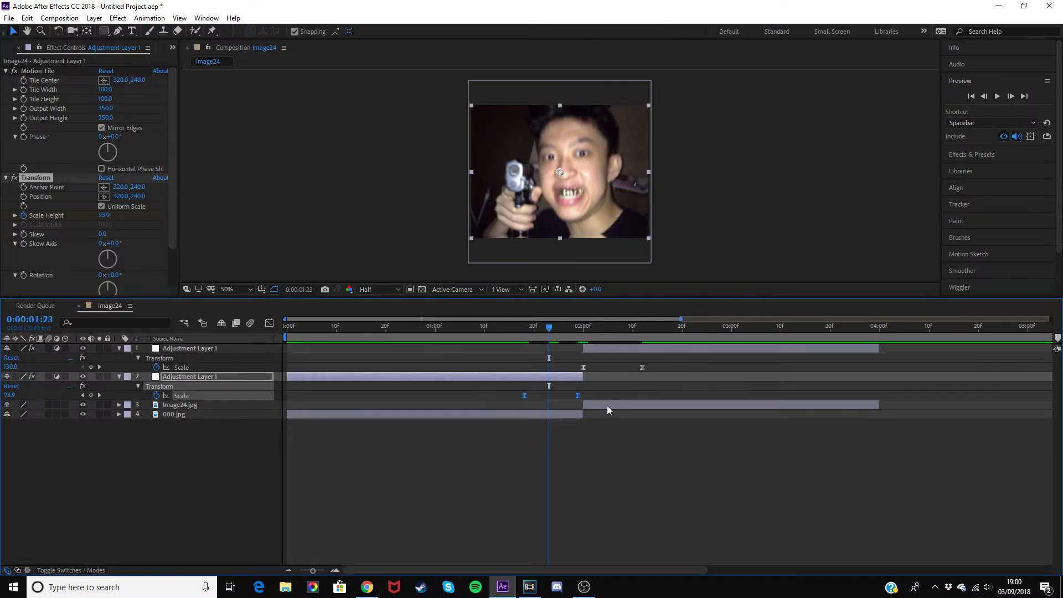
Ease the lower layer's Scale curve to hold near 100, then drop fast to 70.
click(269, 325)
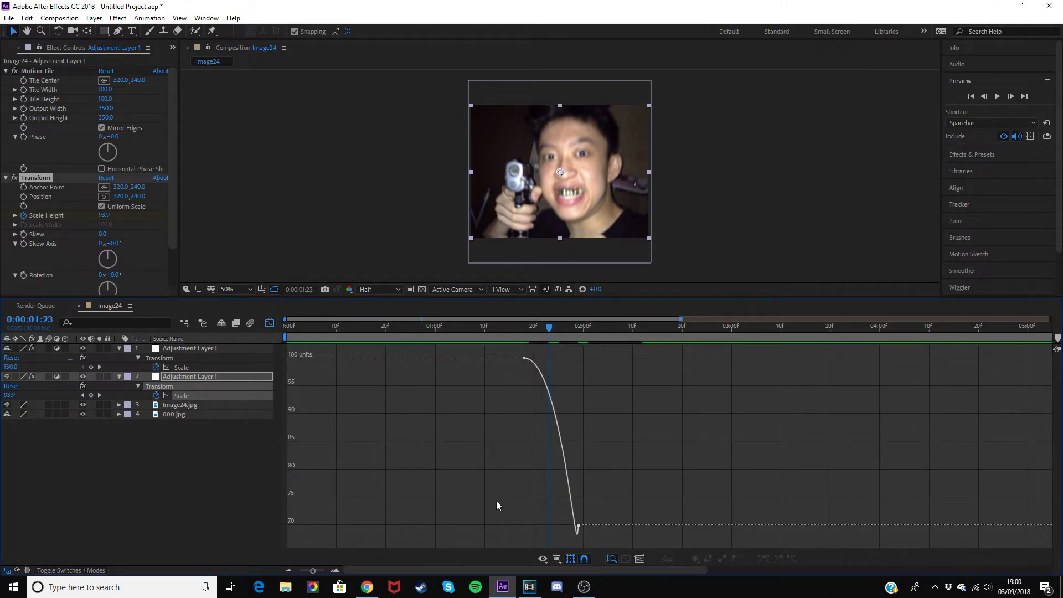
drag(314, 571, 321, 572)
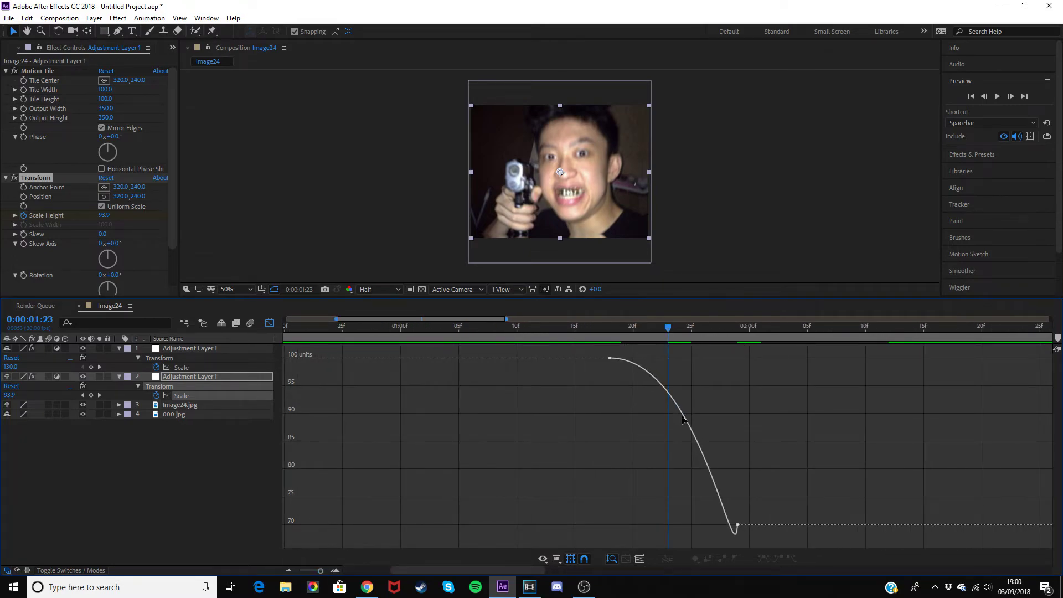
click(683, 420)
click(738, 560)
click(835, 457)
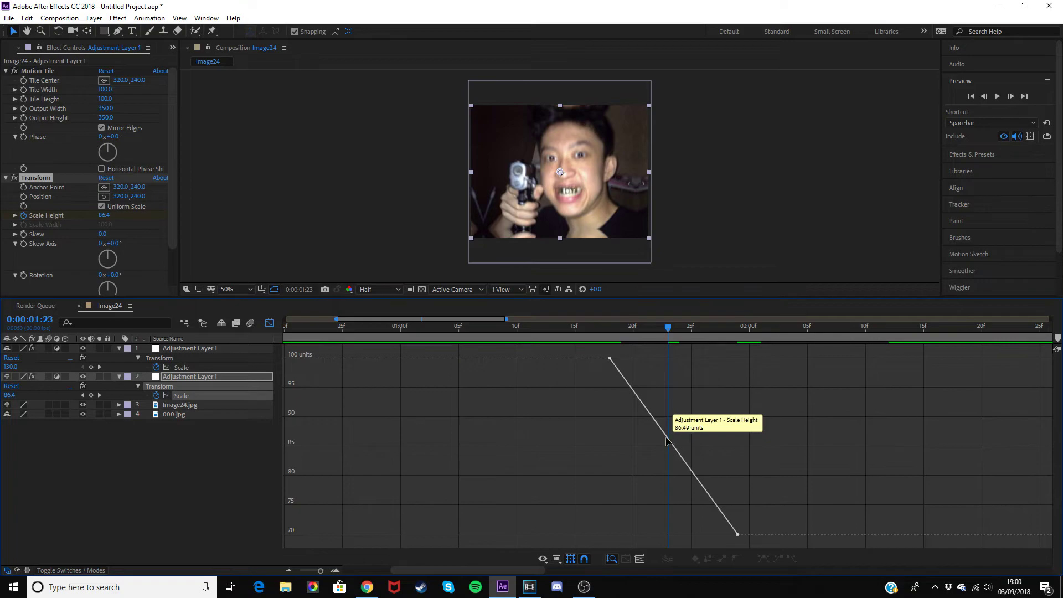
drag(682, 426, 757, 421)
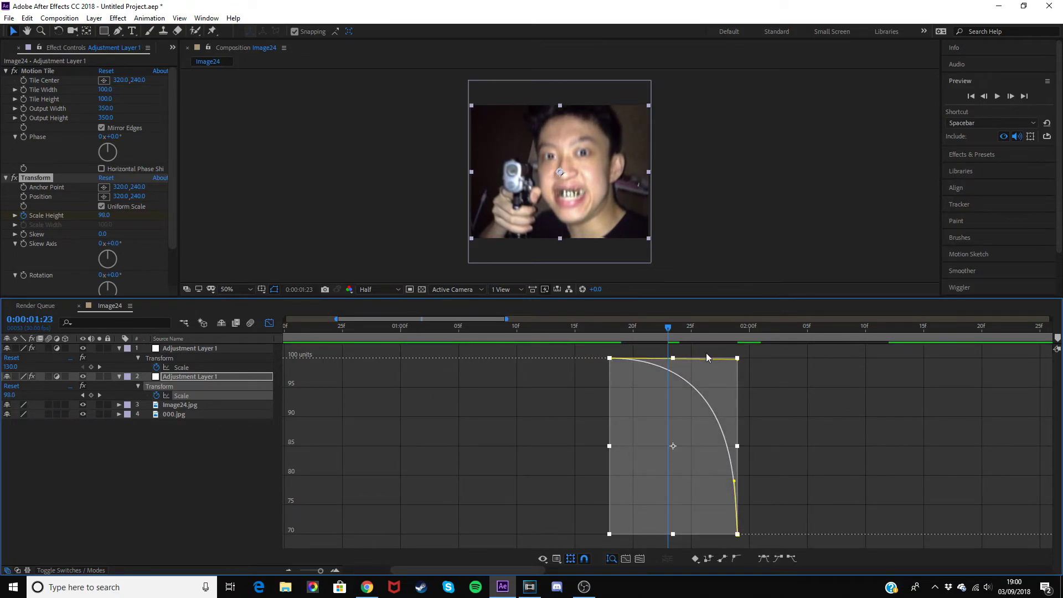
click(533, 390)
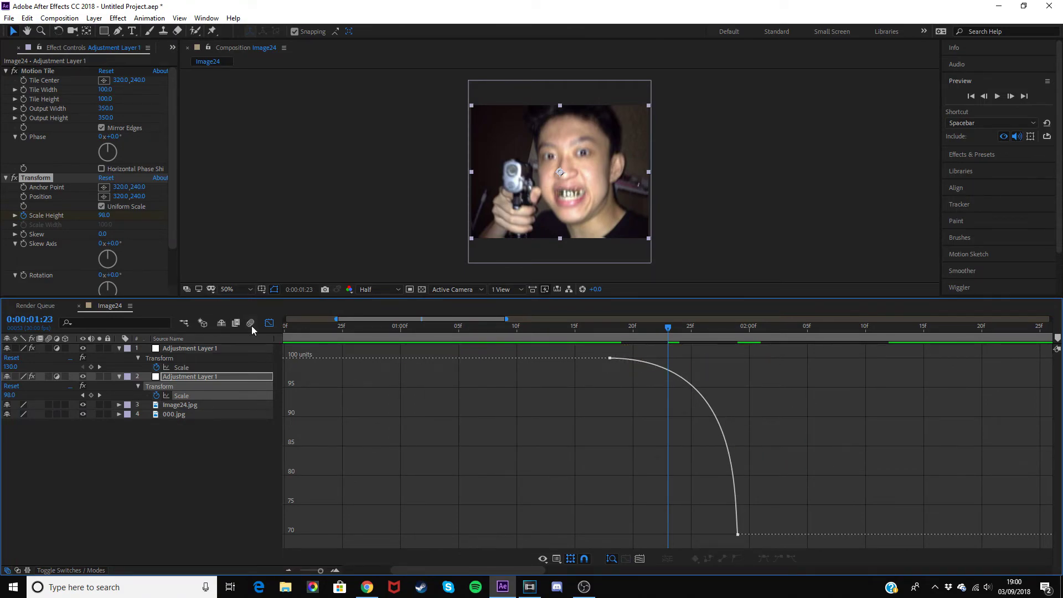
Ease the upper layer's Scale curve to fall fast from 130 and settle gently at 100.
click(269, 323)
drag(928, 376, 719, 360)
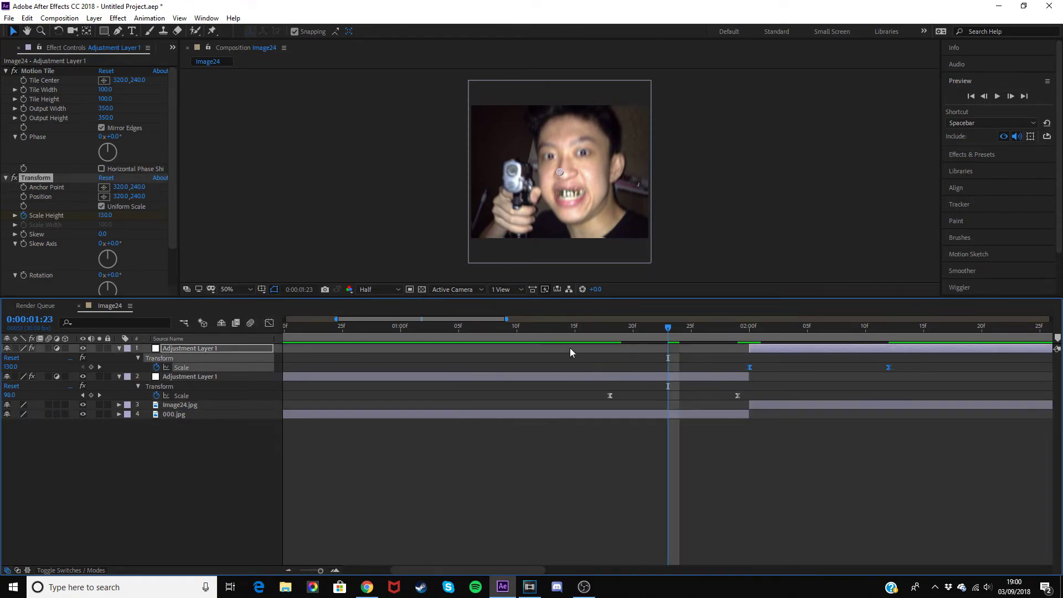
click(269, 323)
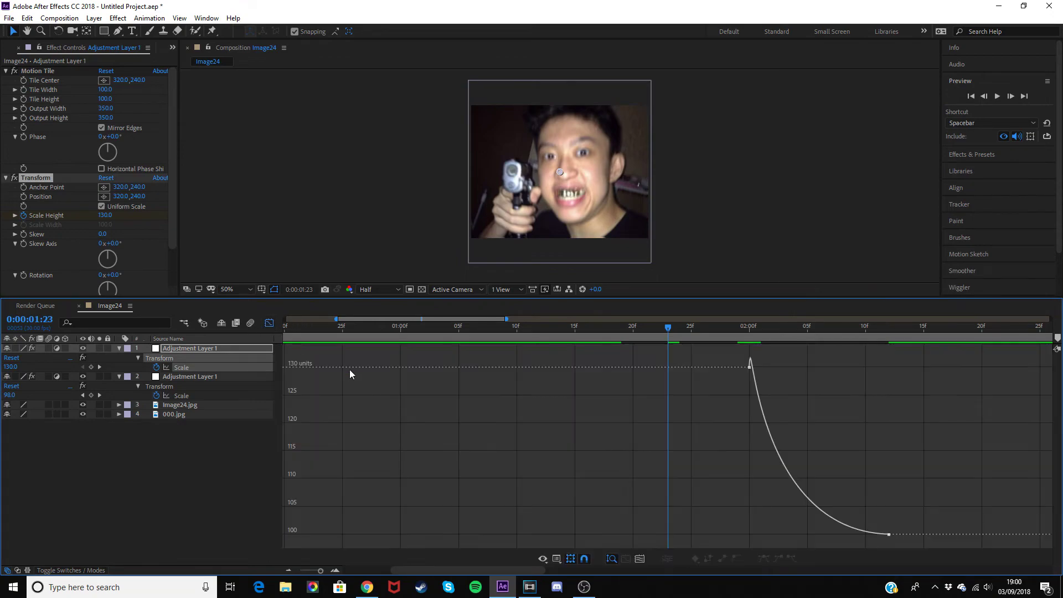
double_click(783, 456)
click(737, 559)
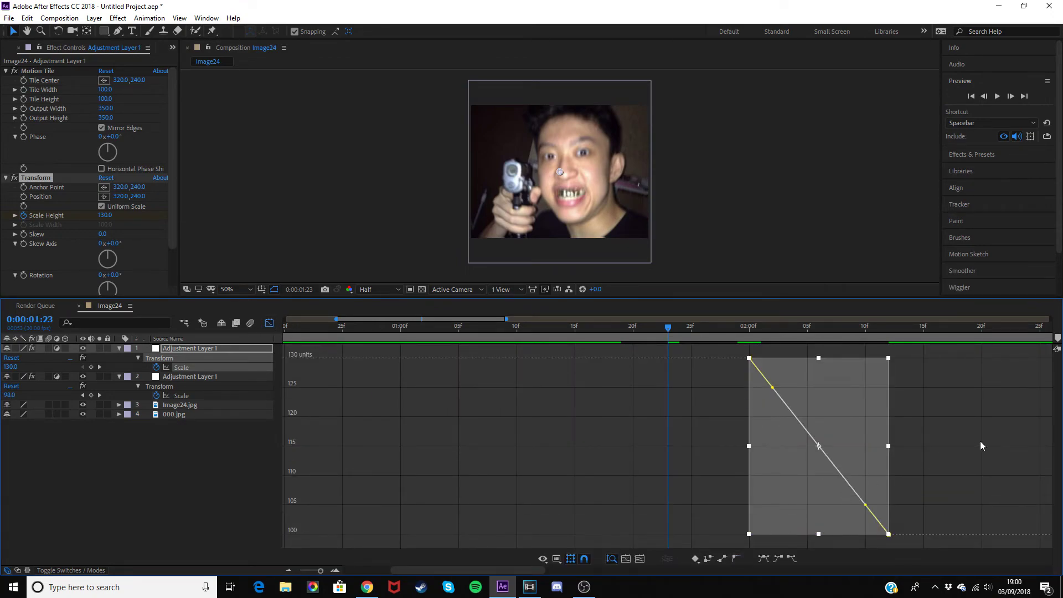
click(980, 443)
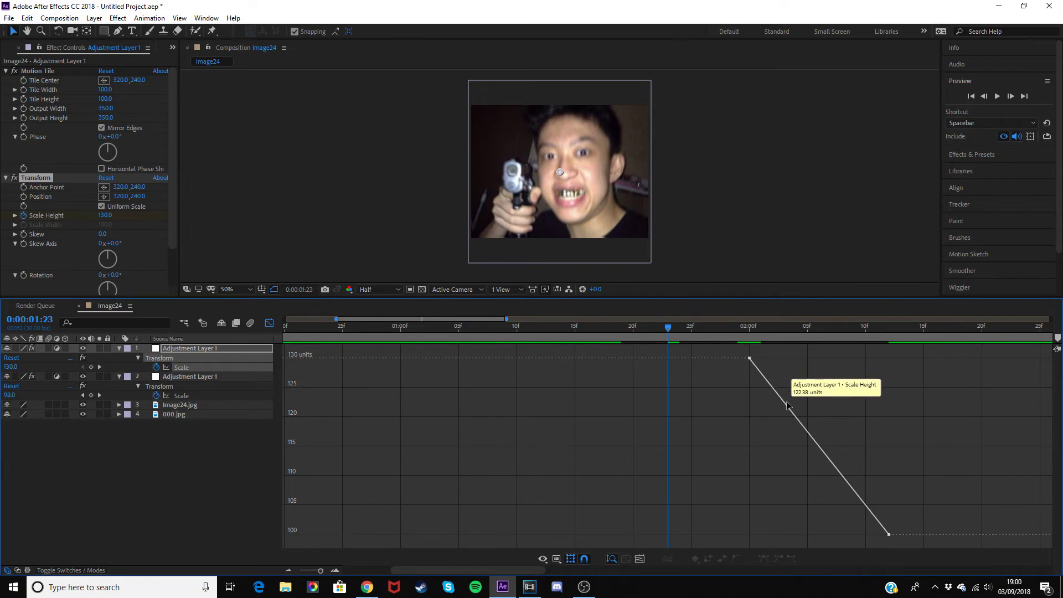
drag(799, 420, 698, 449)
click(625, 463)
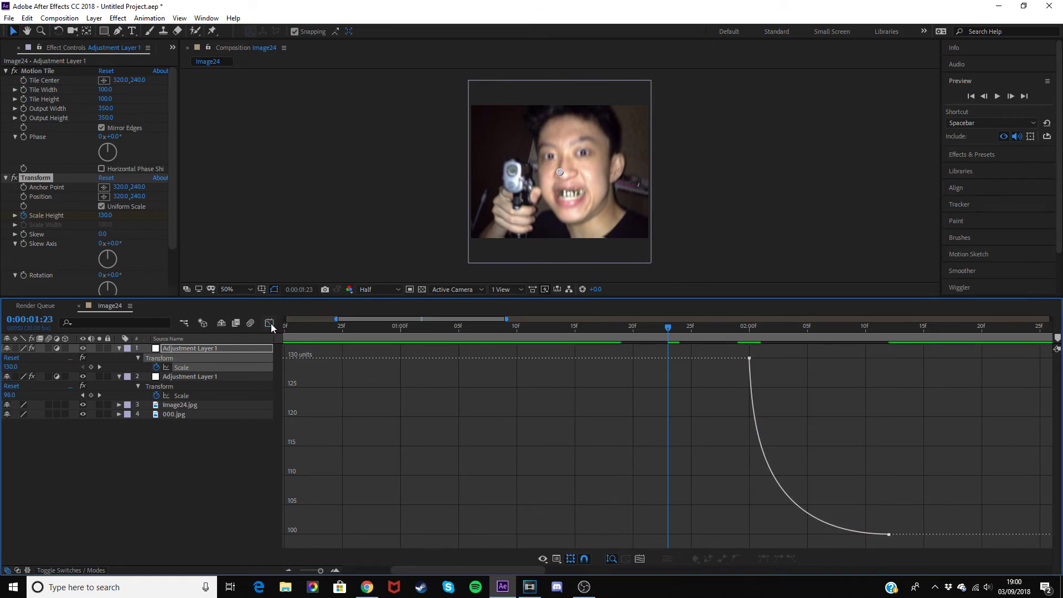
Back in the layer timeline, preview the zoom transition from 1:13 across the cut, then stop.
click(269, 323)
drag(320, 571, 311, 571)
click(483, 325)
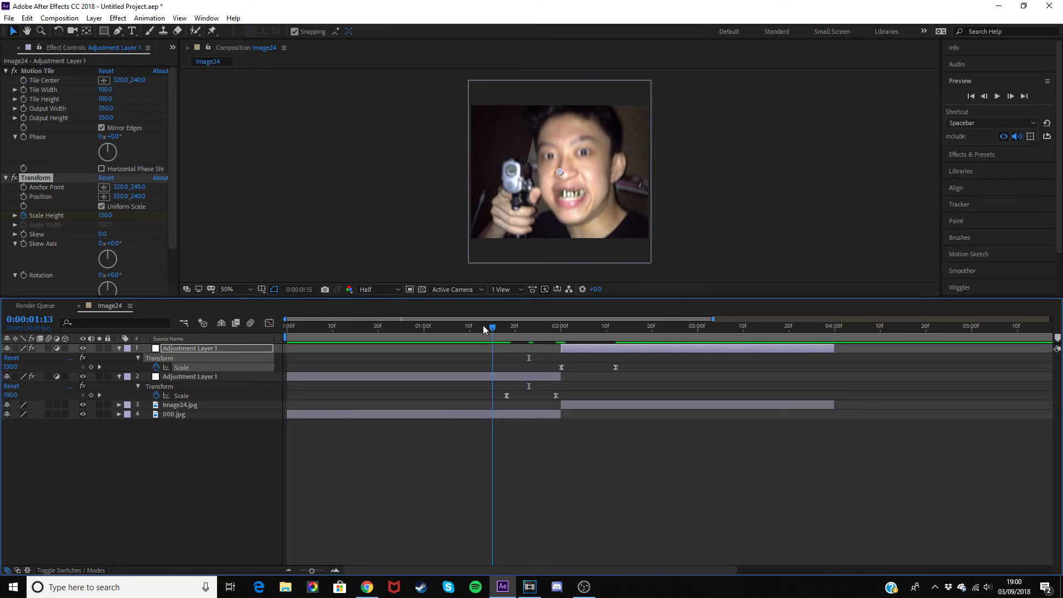
click(997, 96)
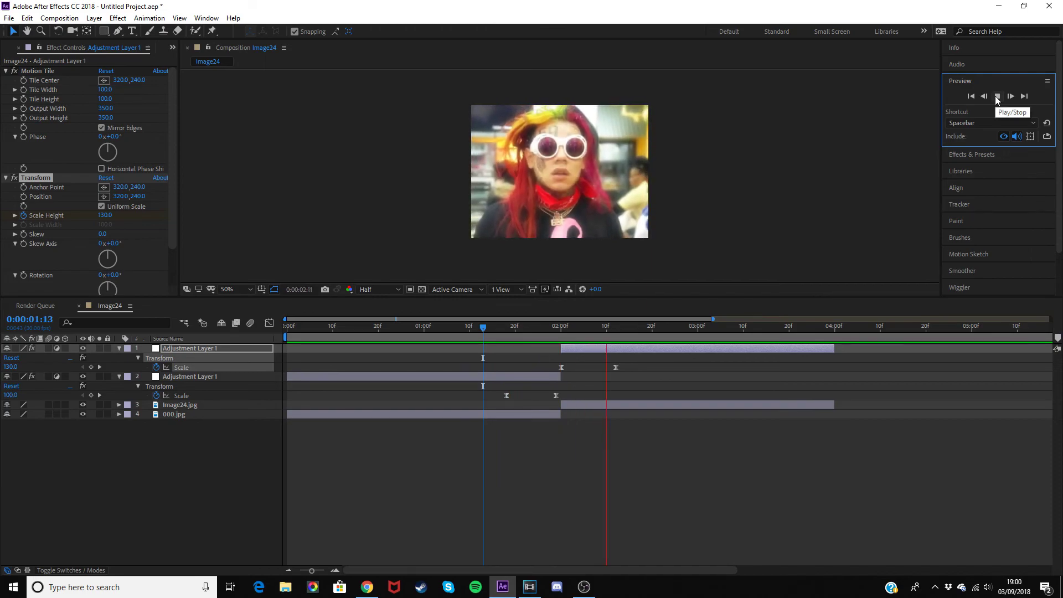
click(997, 96)
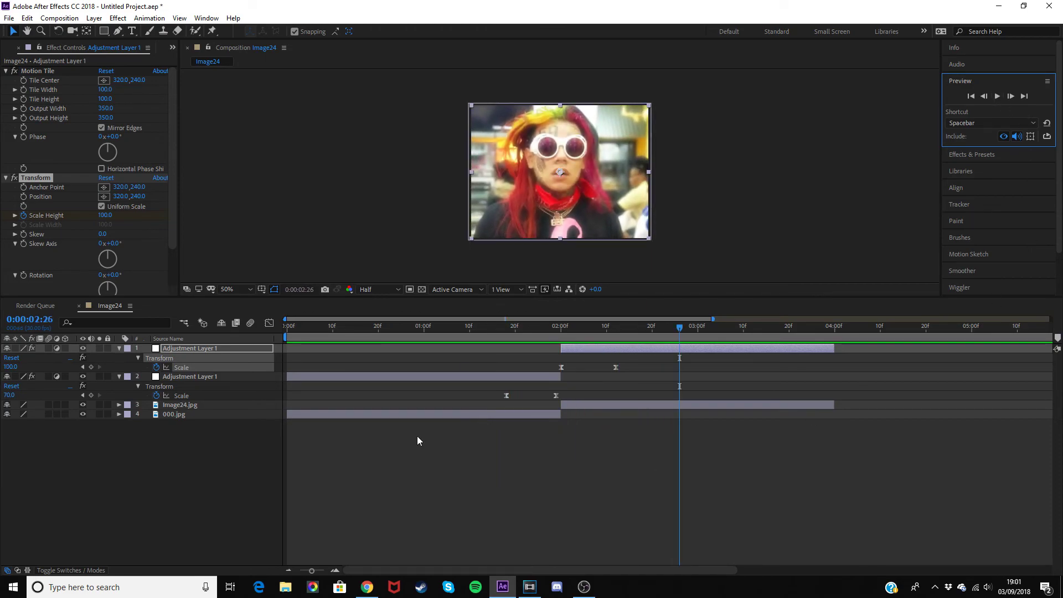